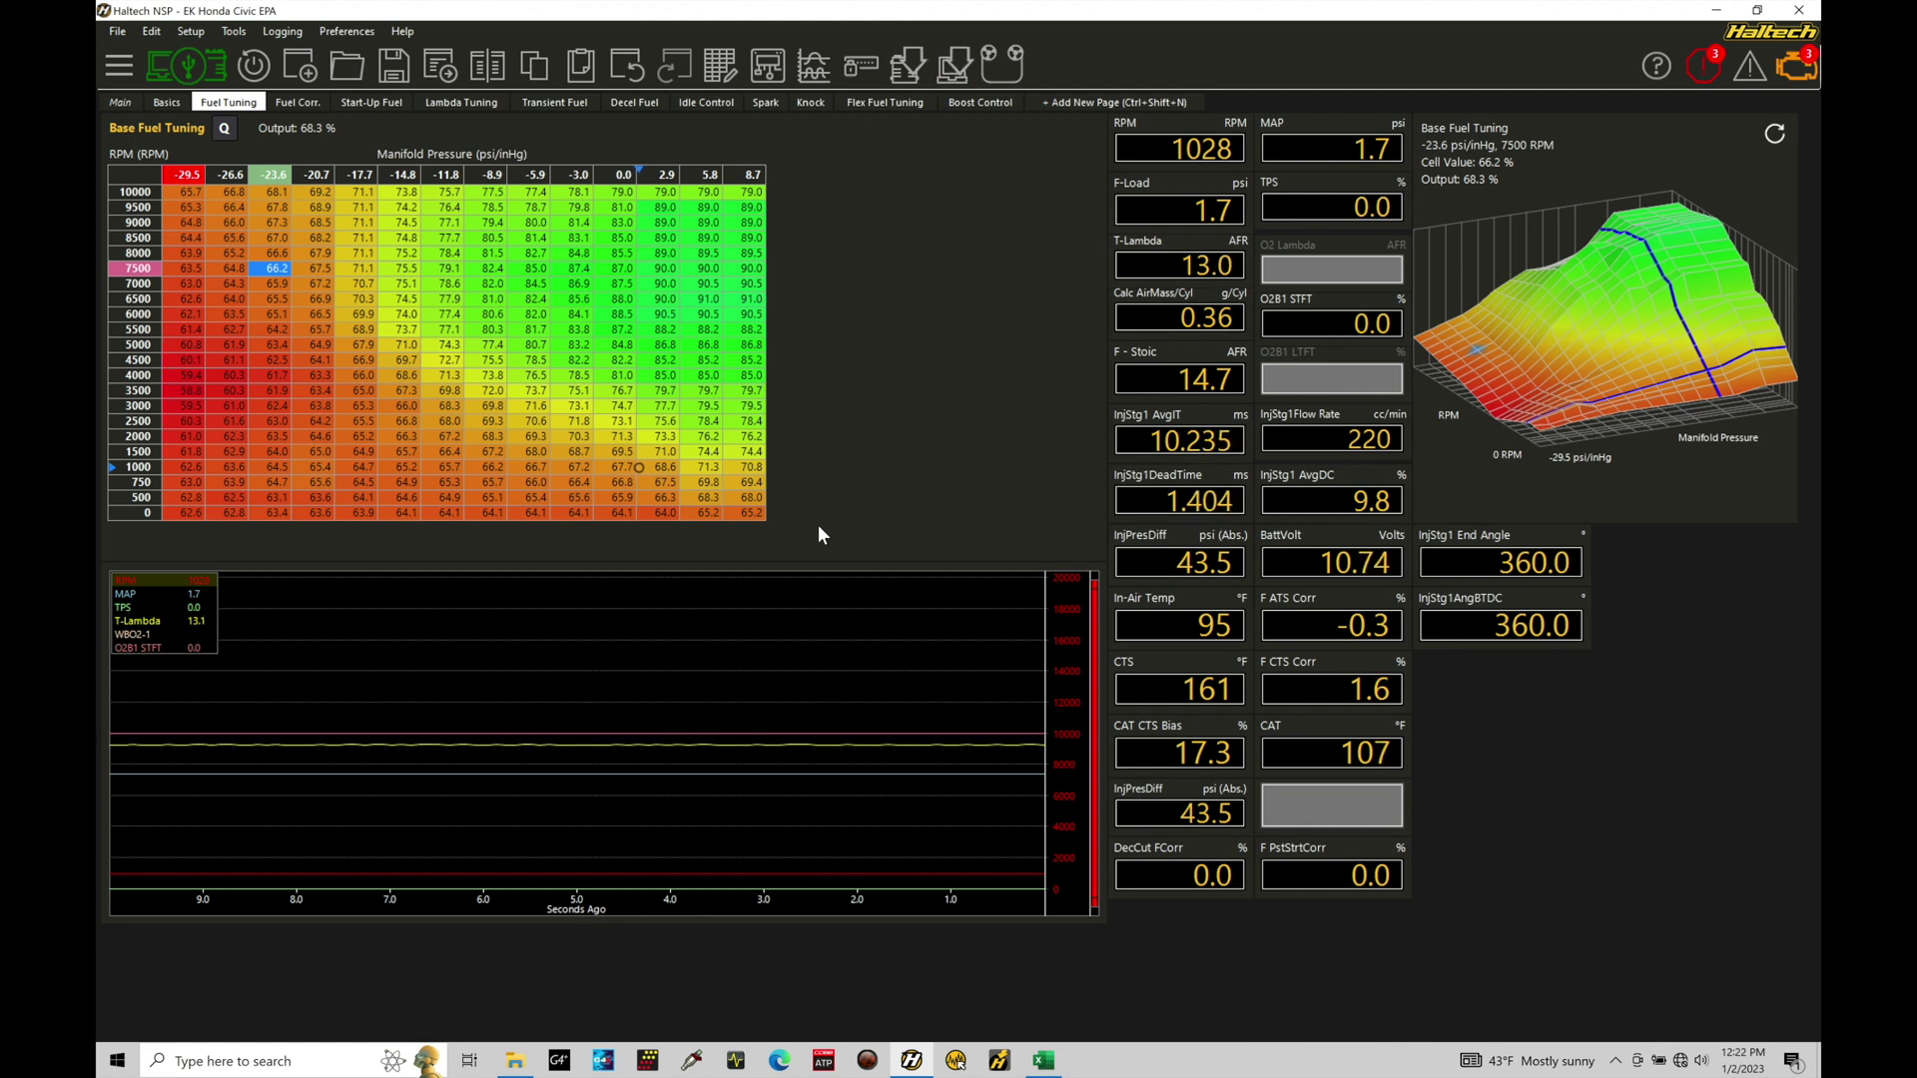
- Expand Engine Functions and Main Limiter in the Main tab so End RPM and Wiring show
{"action": "left_click", "coordinate": [132, 105]}
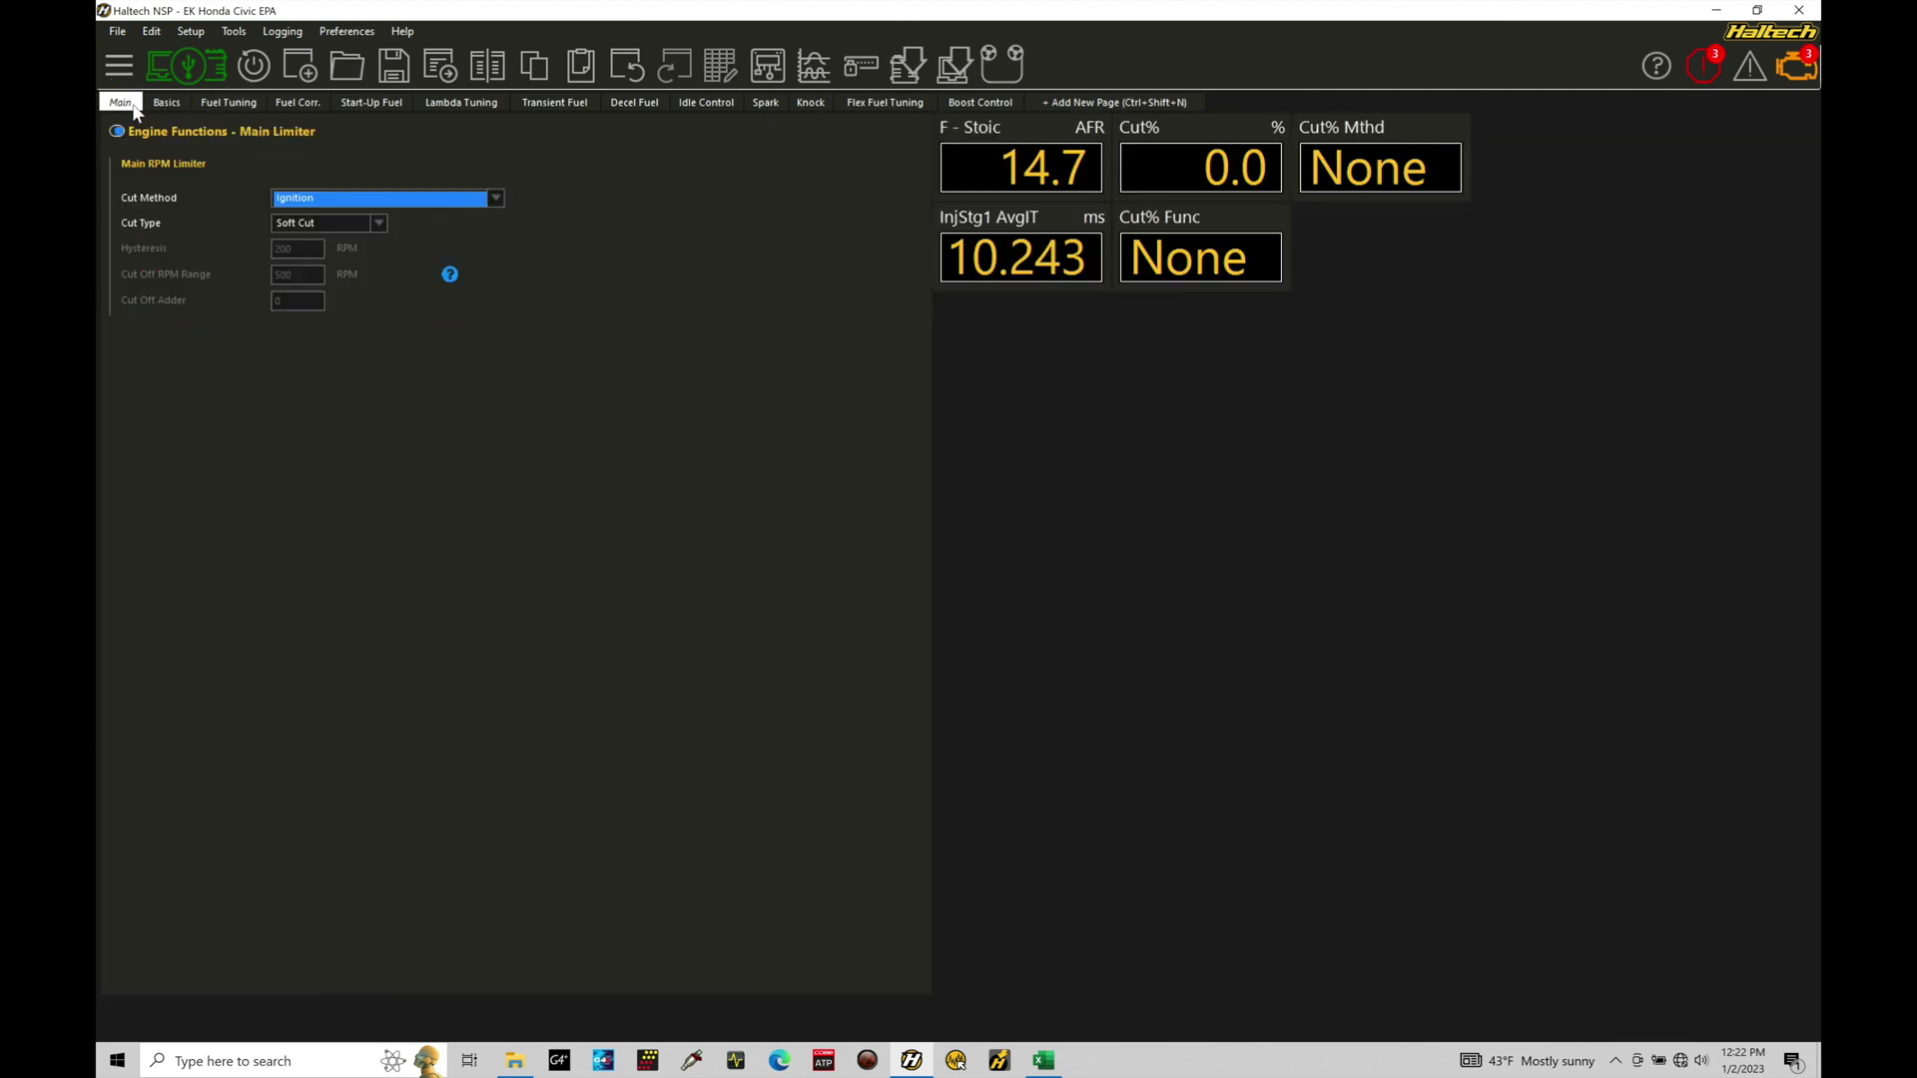
{"action": "left_click", "coordinate": [119, 66]}
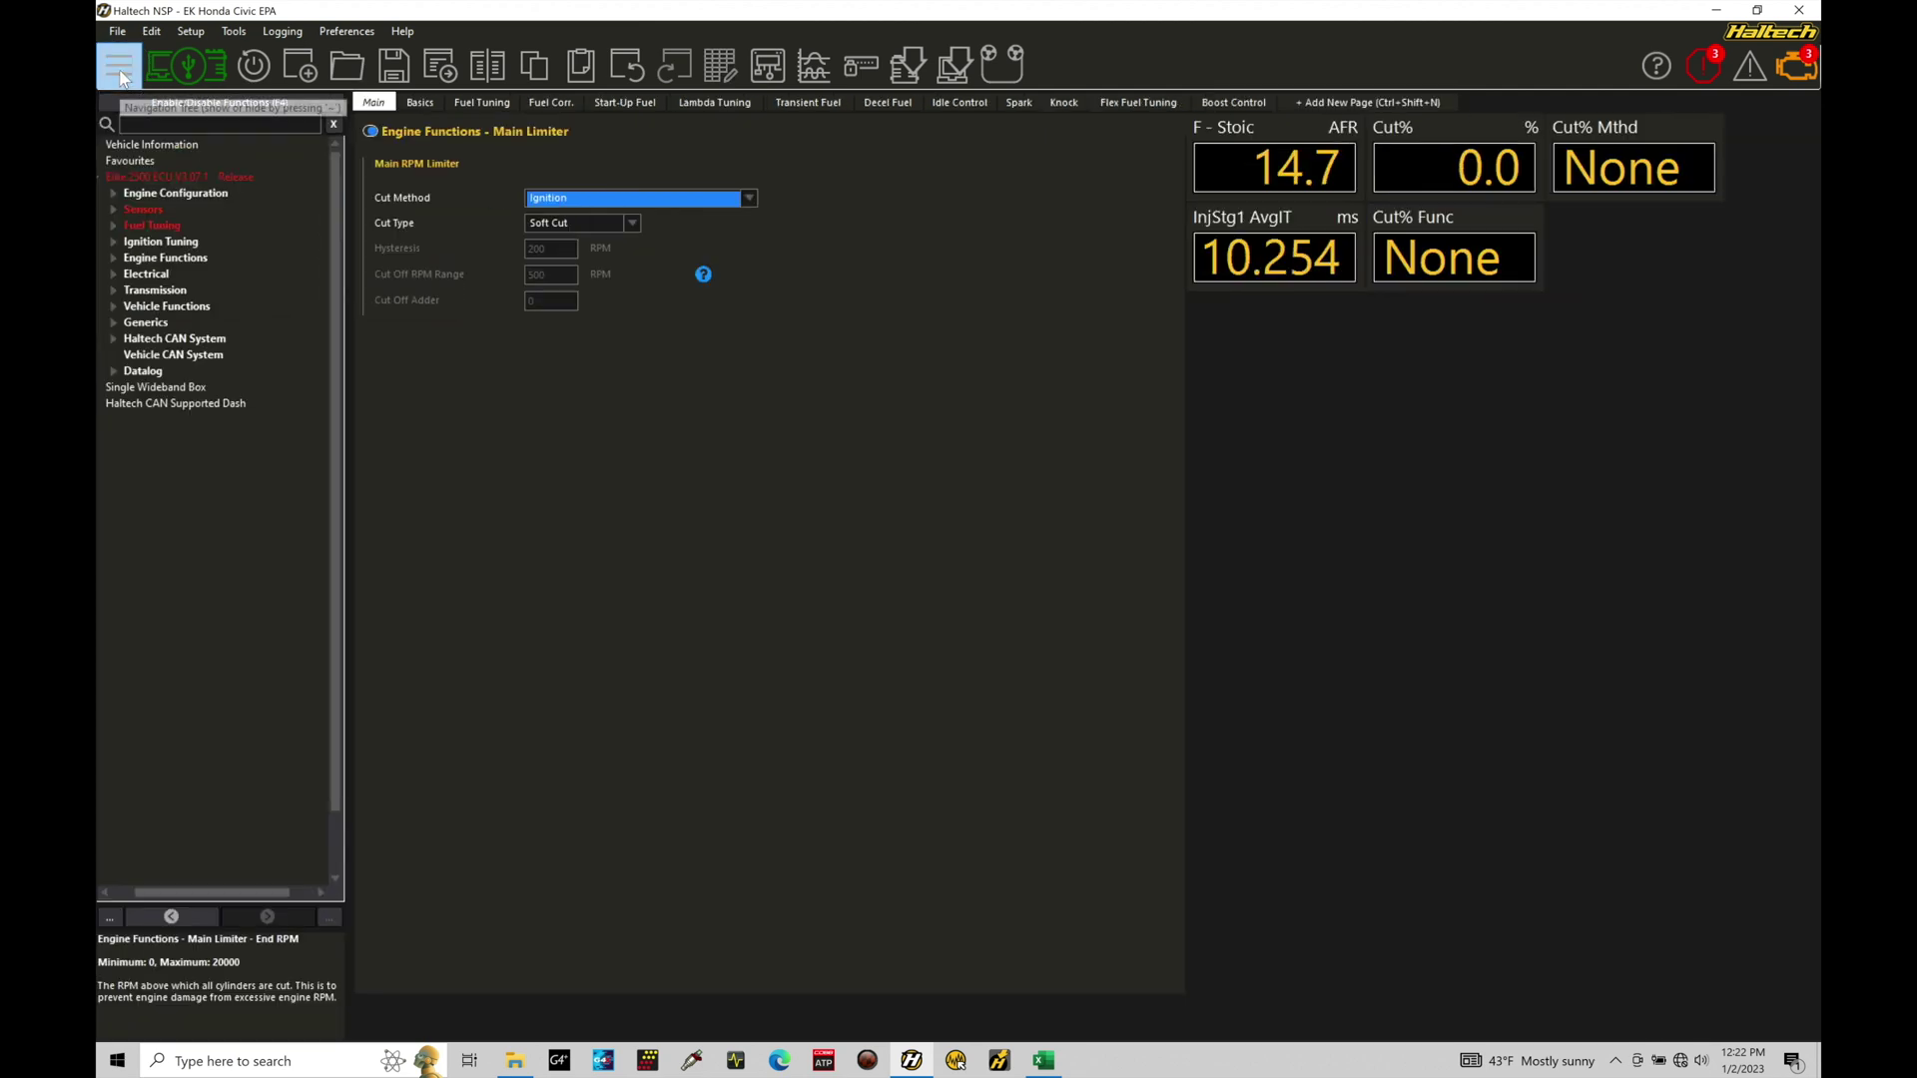
{"action": "left_click", "coordinate": [140, 259]}
{"action": "left_click", "coordinate": [114, 259]}
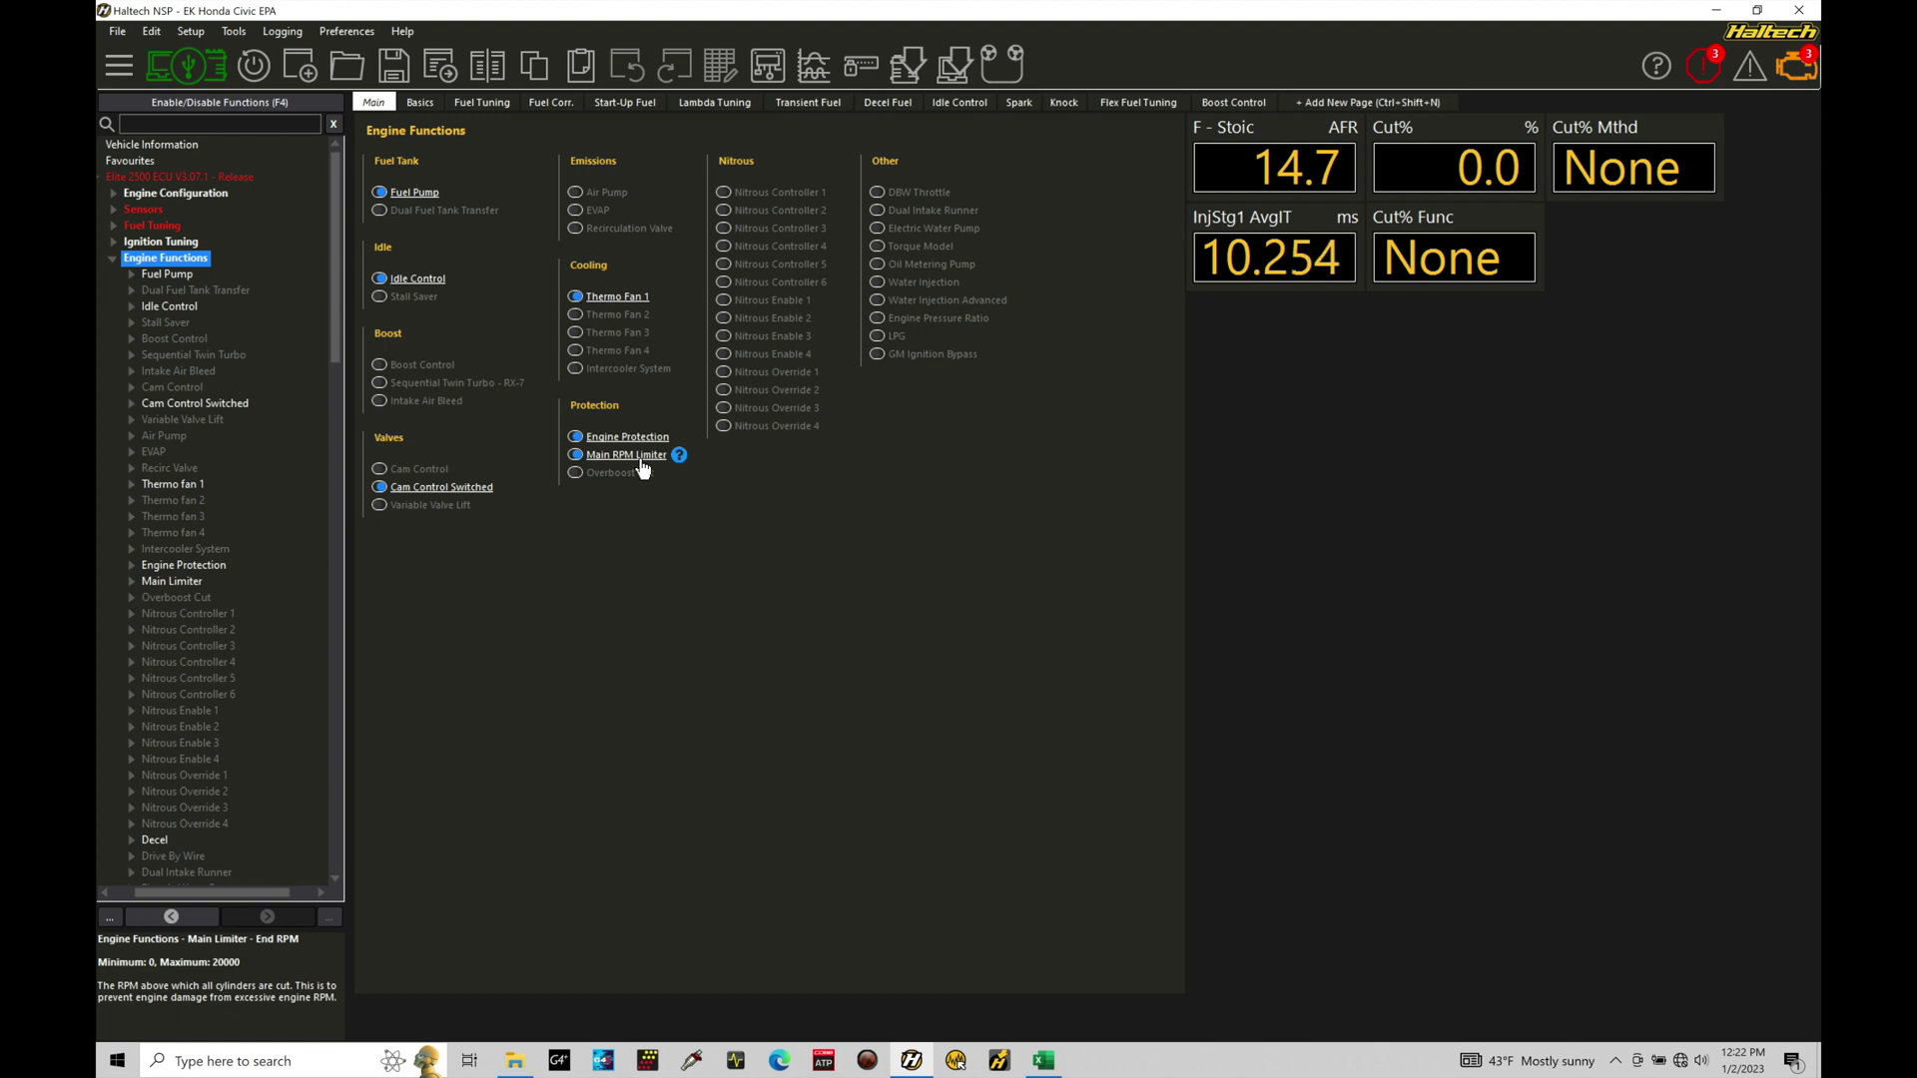
{"action": "left_click", "coordinate": [177, 583]}
{"action": "left_click", "coordinate": [129, 582]}
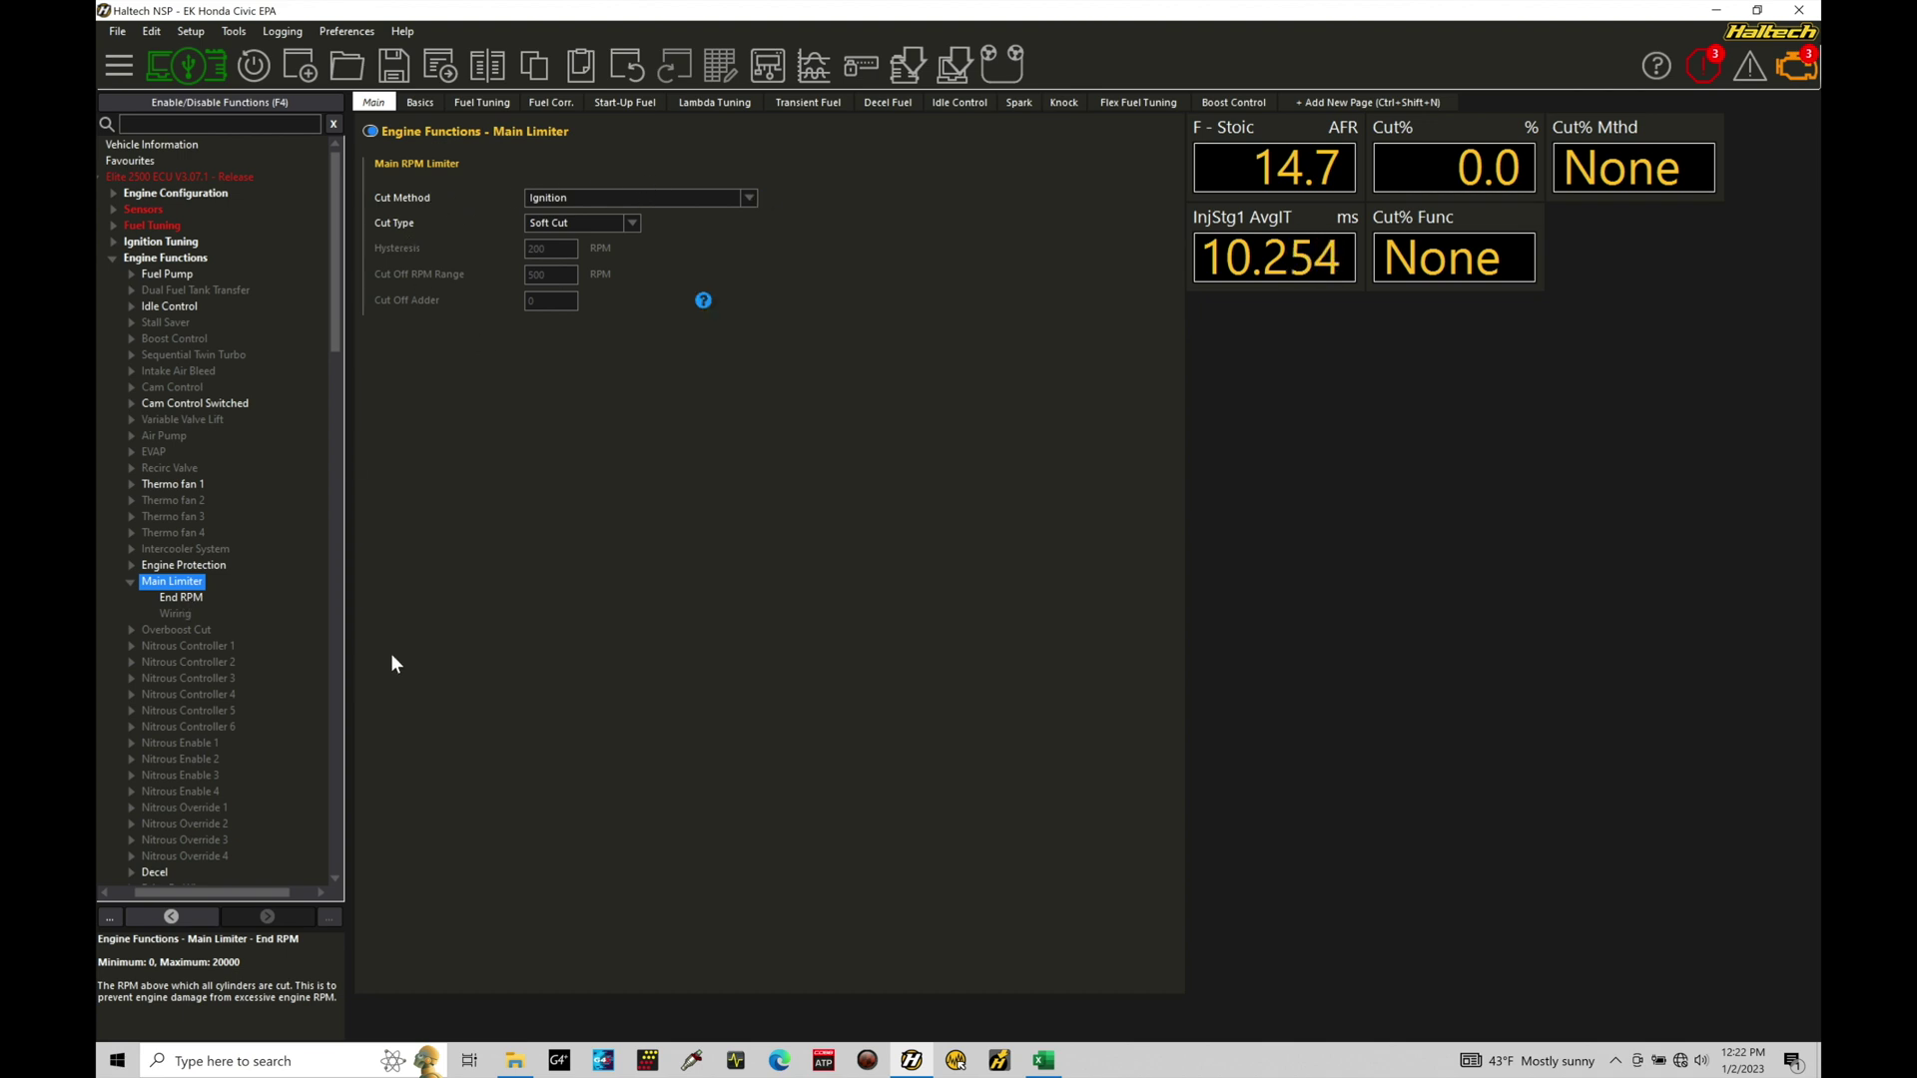
- Select the Main Limiter End RPM table and bring up its Table Axis Setup
{"action": "left_click", "coordinate": [189, 599]}
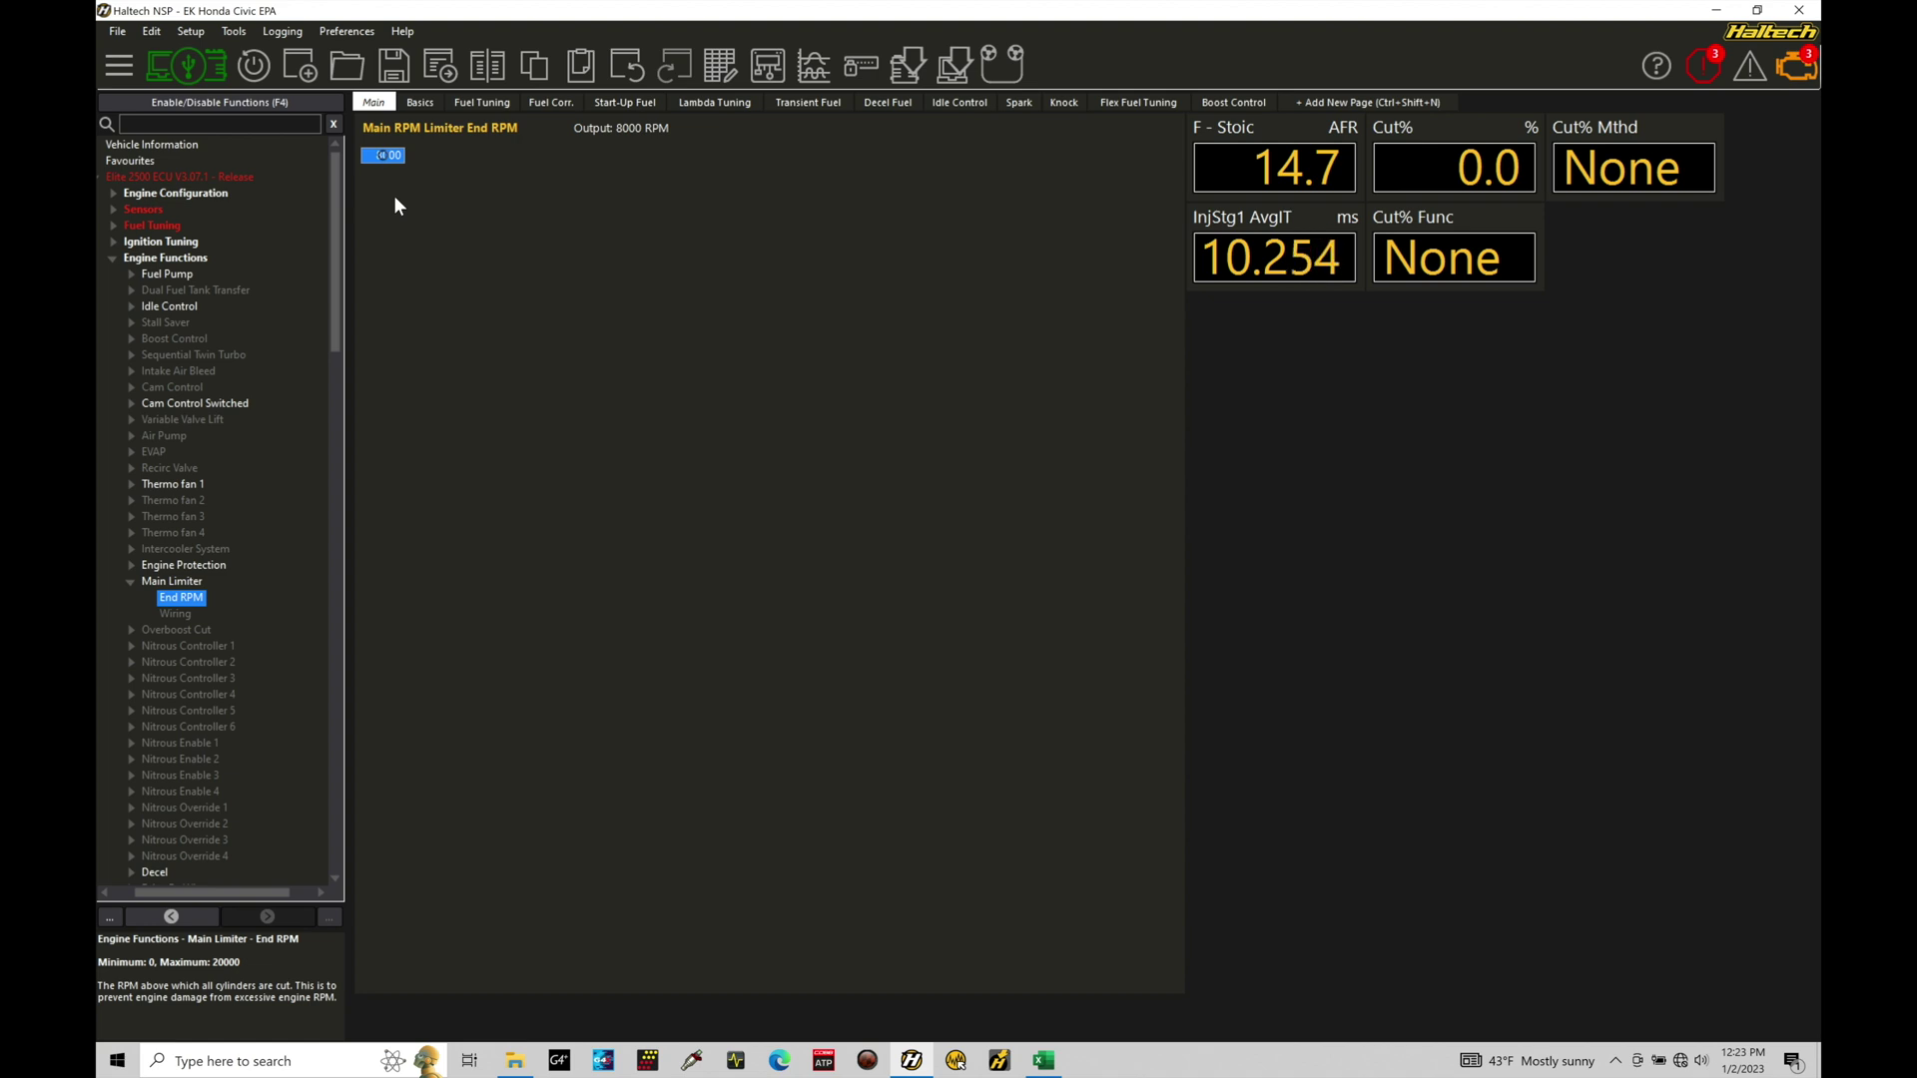
{"action": "left_click", "coordinate": [720, 64]}
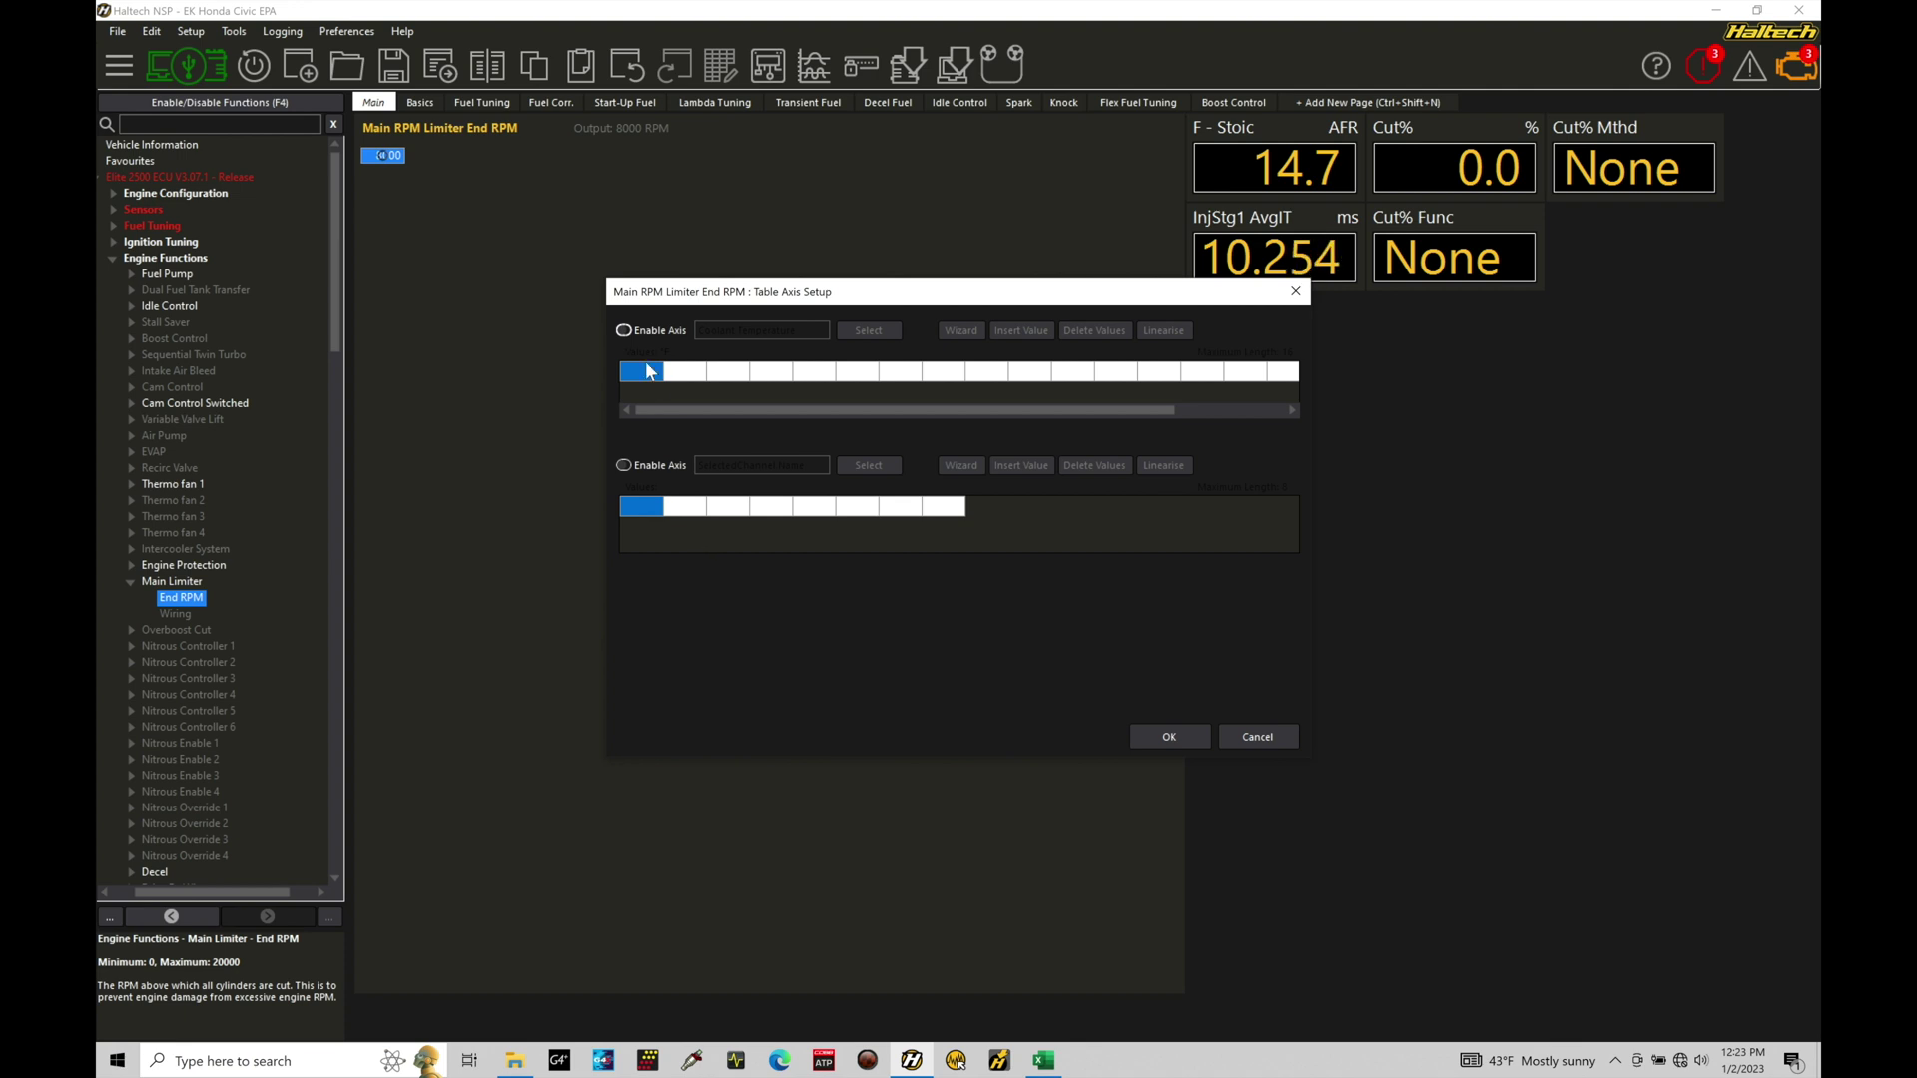
- Enable the Coolant Temperature axis with first breakpoints 68, 100, 140 and 180 °F
{"action": "left_click", "coordinate": [629, 332]}
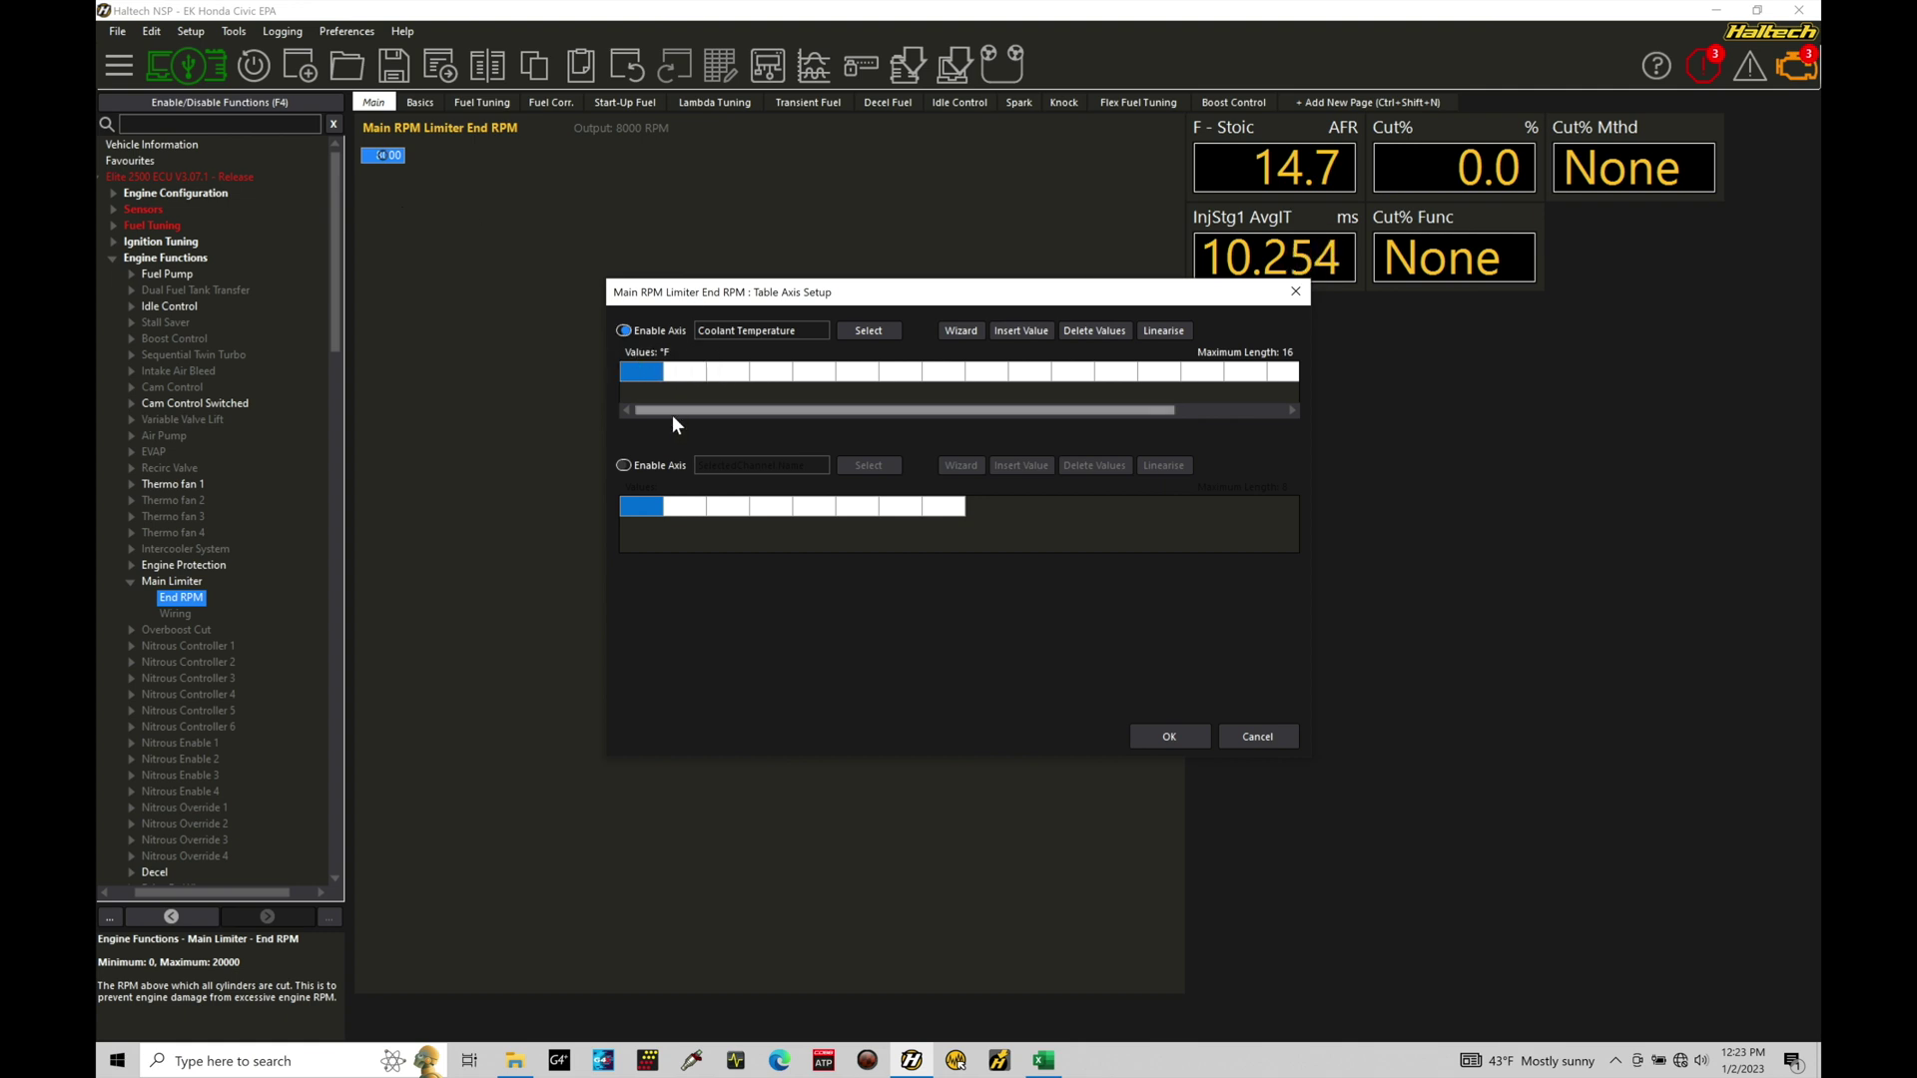
{"action": "type", "text": "68"}
{"action": "key", "text": "Return"}
{"action": "type", "text": "100"}
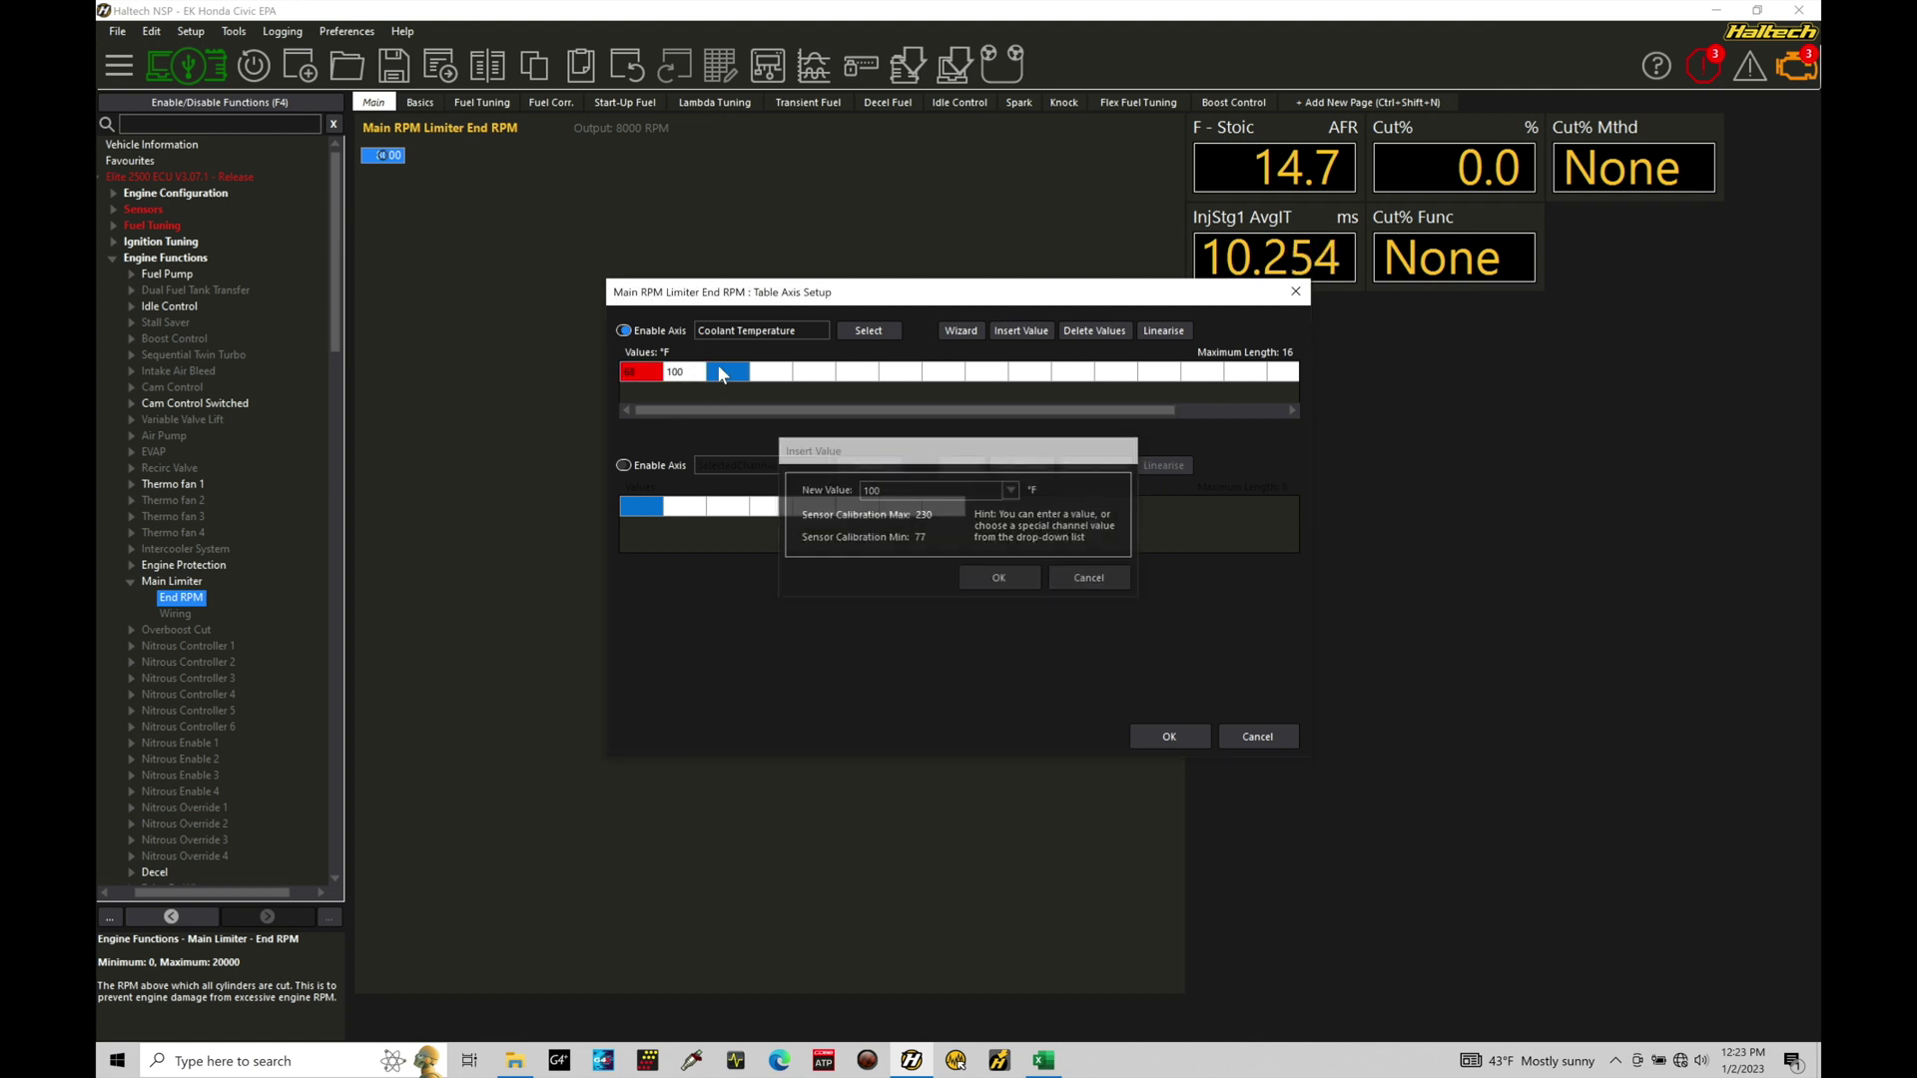
{"action": "key", "text": "Return"}
{"action": "type", "text": "140"}
{"action": "key", "text": "Return"}
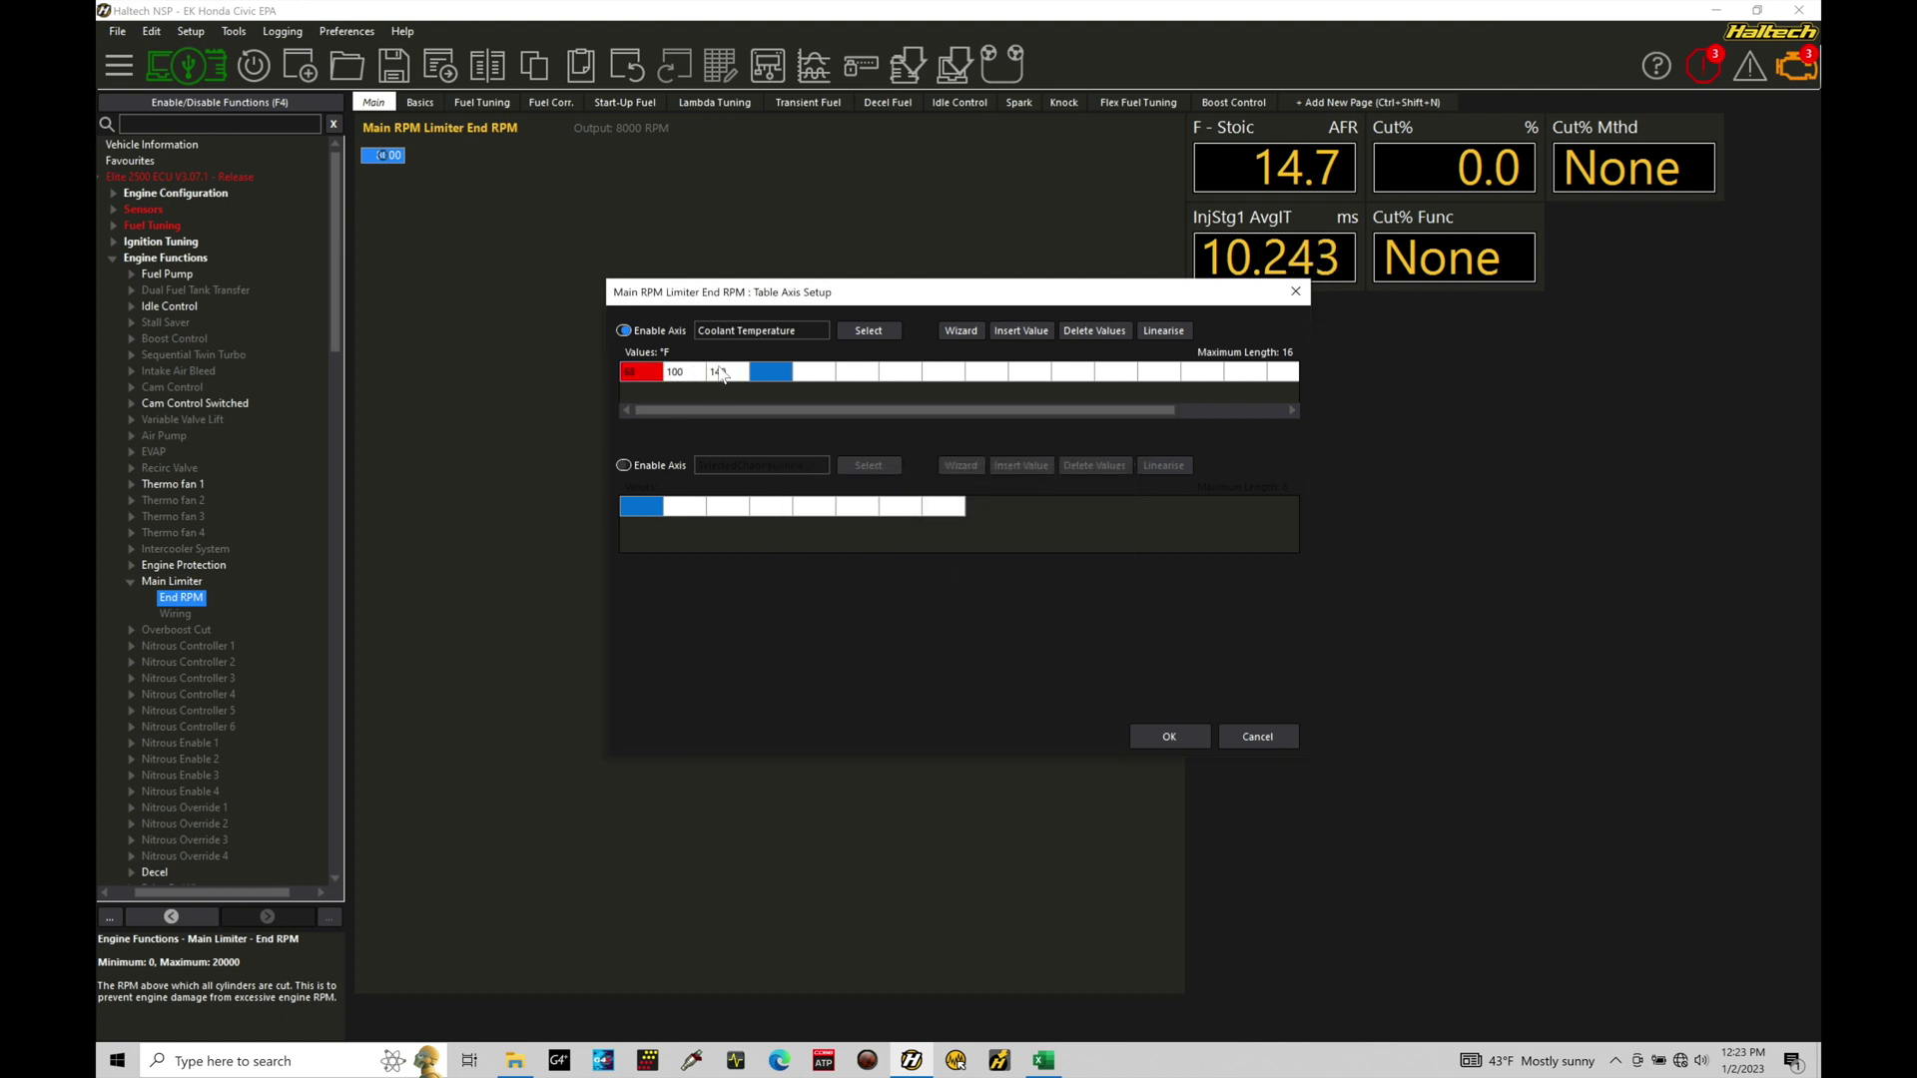
{"action": "type", "text": "180"}
{"action": "key", "text": "Return"}
- Add the remaining breakpoints 220, 225 and 250 °F and apply the axis
{"action": "type", "text": "220"}
{"action": "key", "text": "Return"}
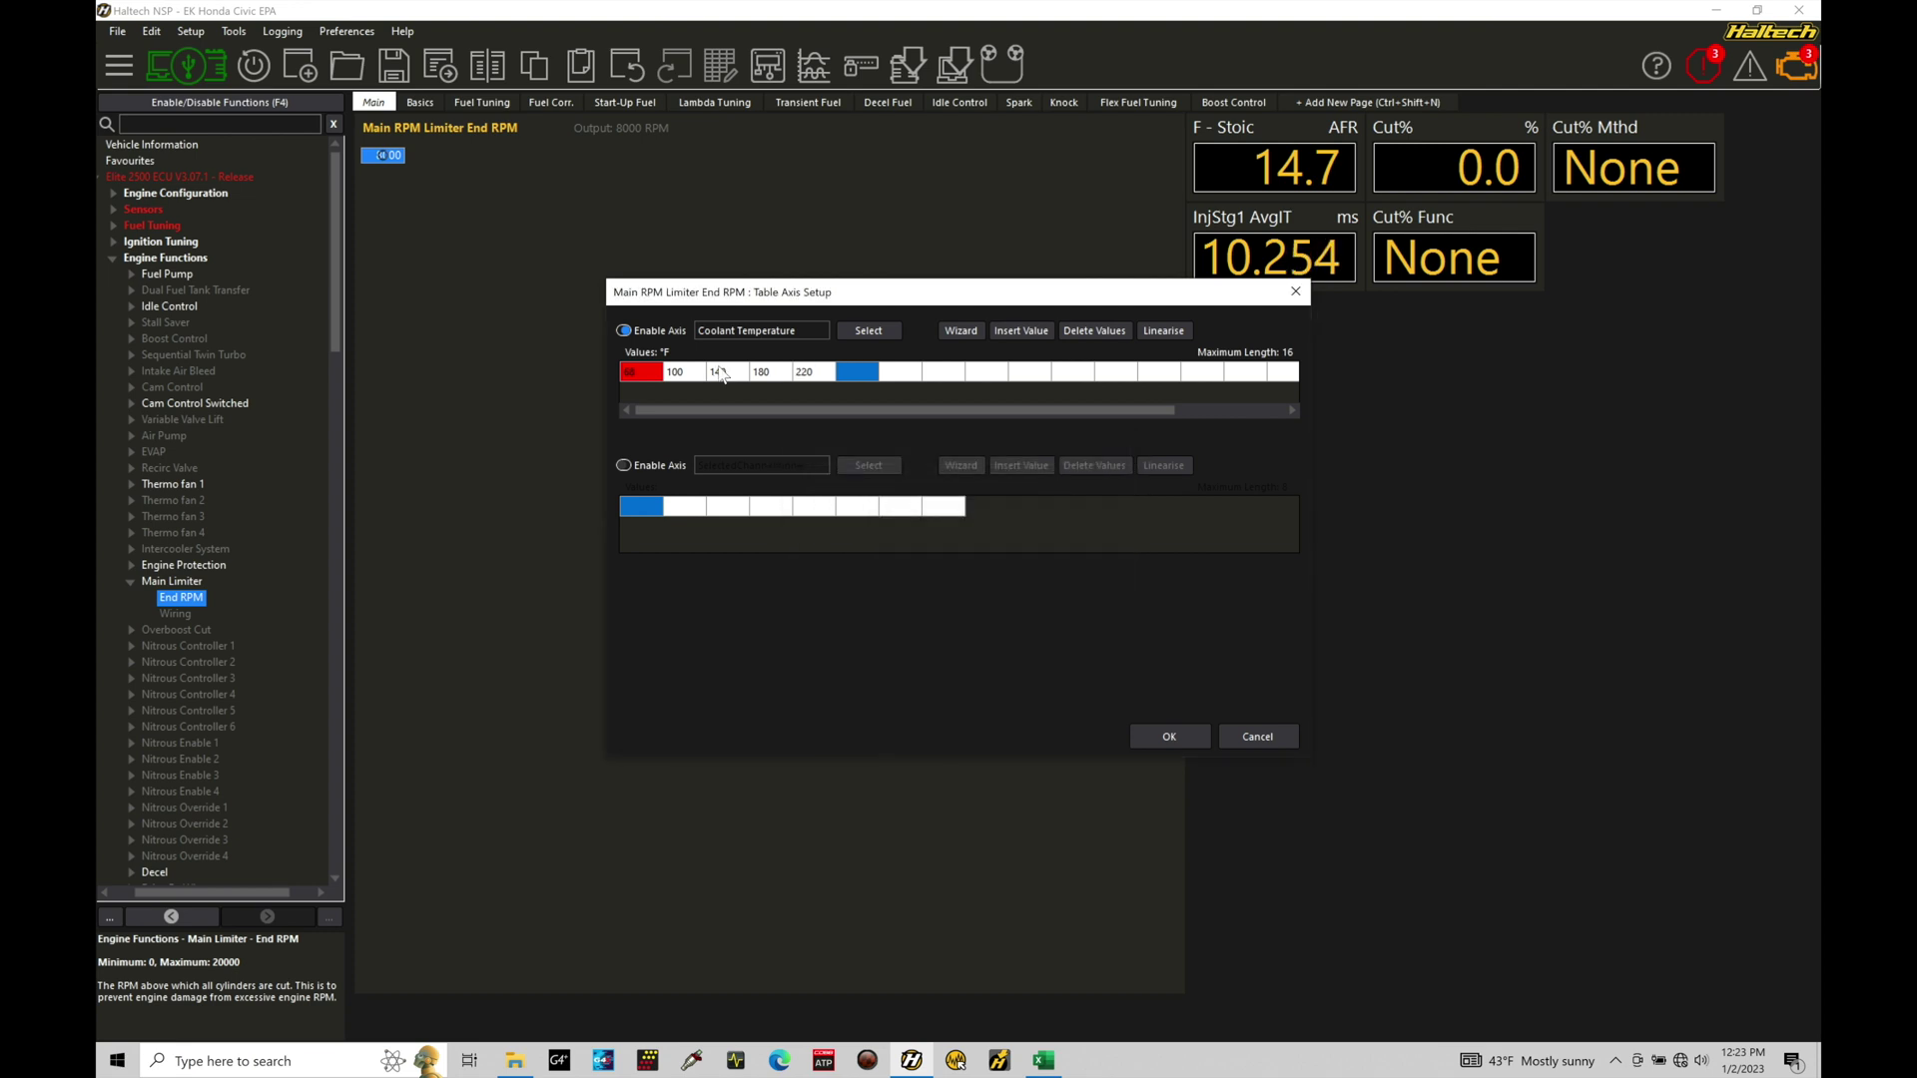
{"action": "type", "text": "225"}
{"action": "key", "text": "Return"}
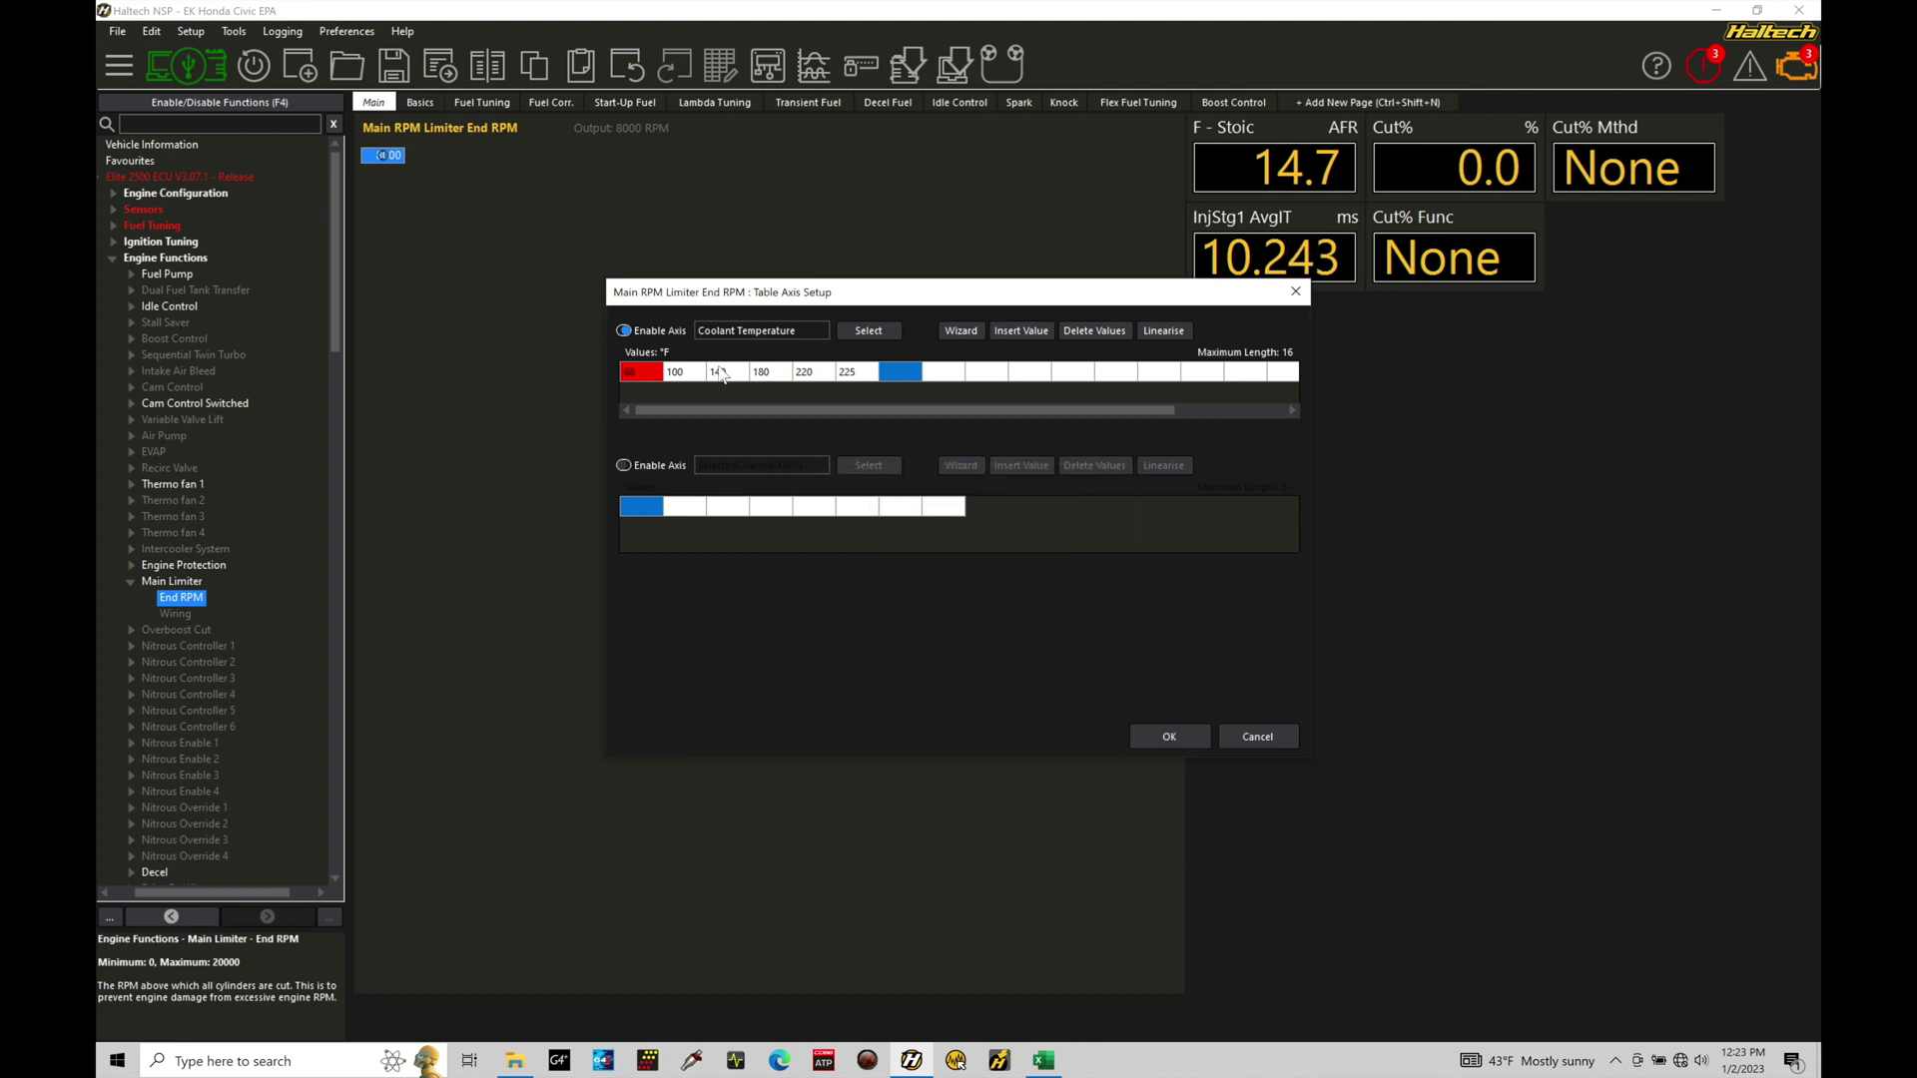
{"action": "type", "text": "250"}
{"action": "key", "text": "Return"}
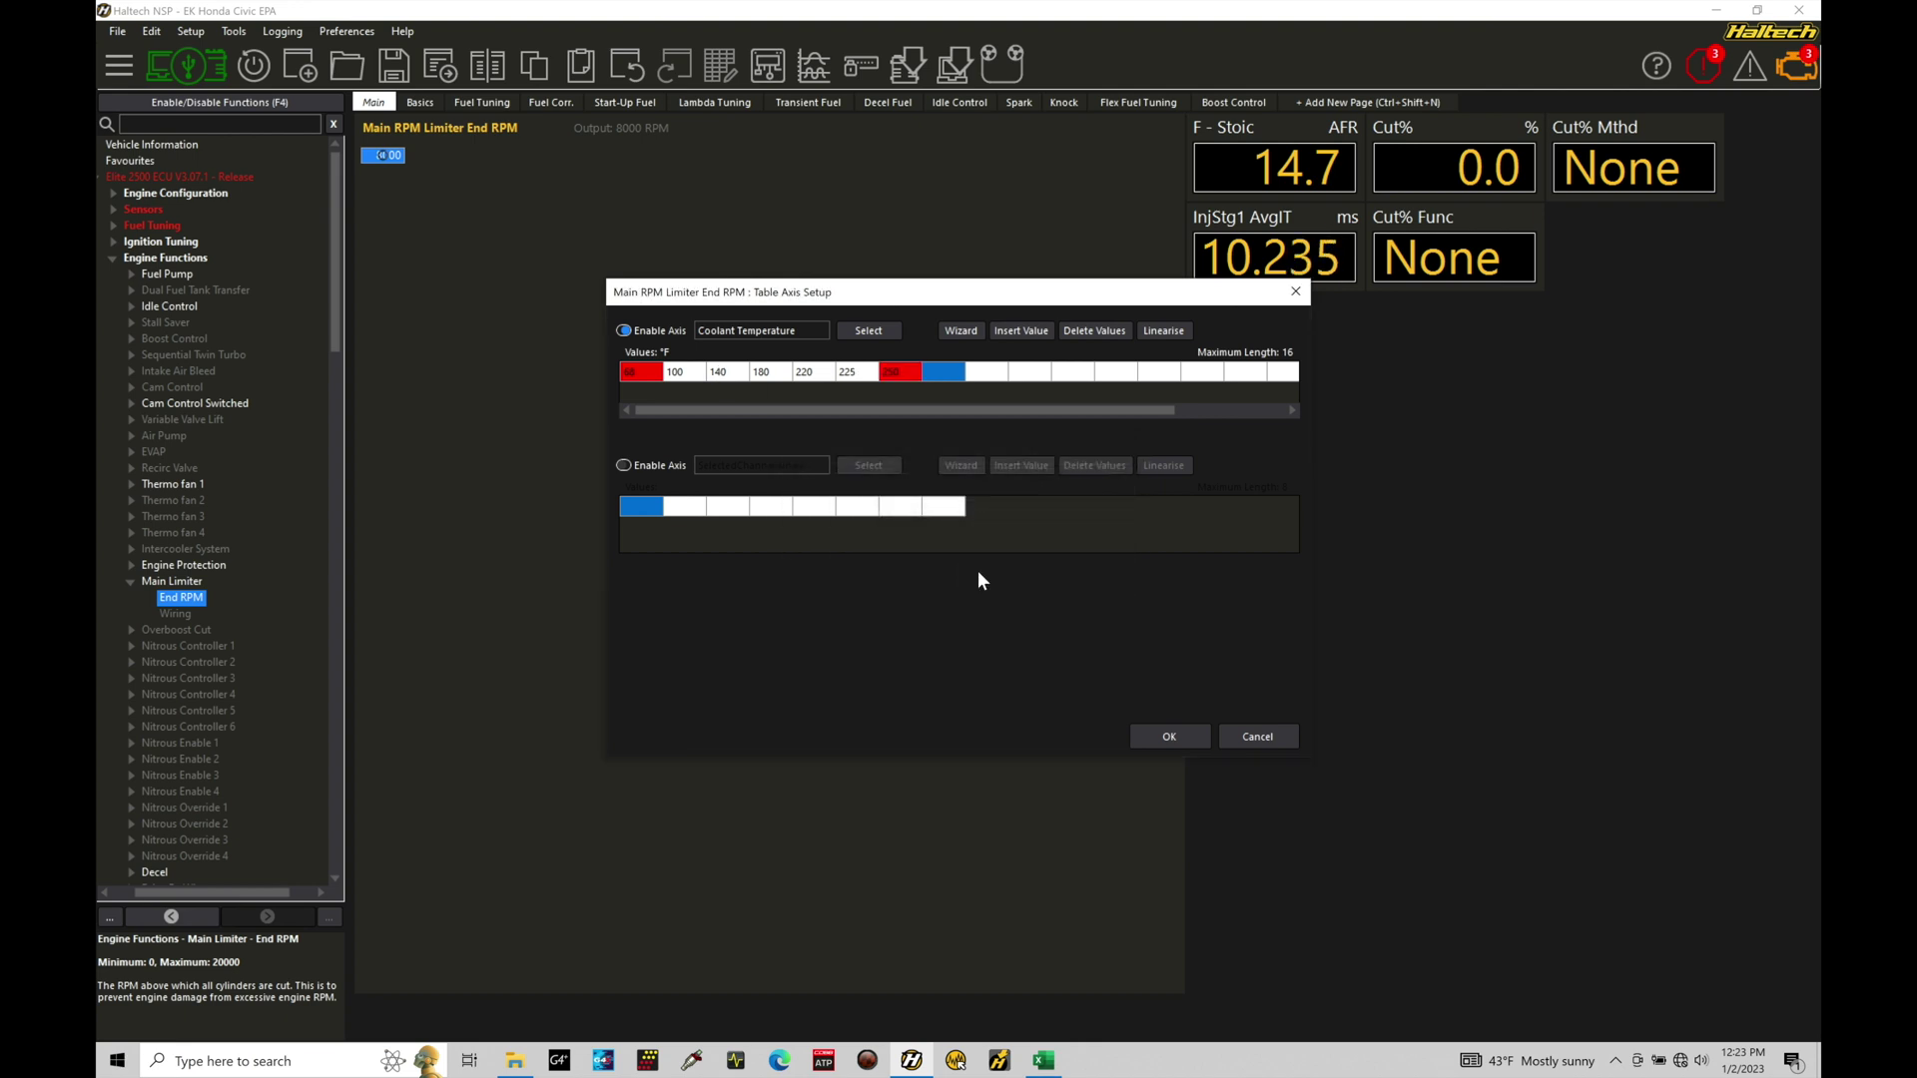
{"action": "left_click", "coordinate": [1147, 735]}
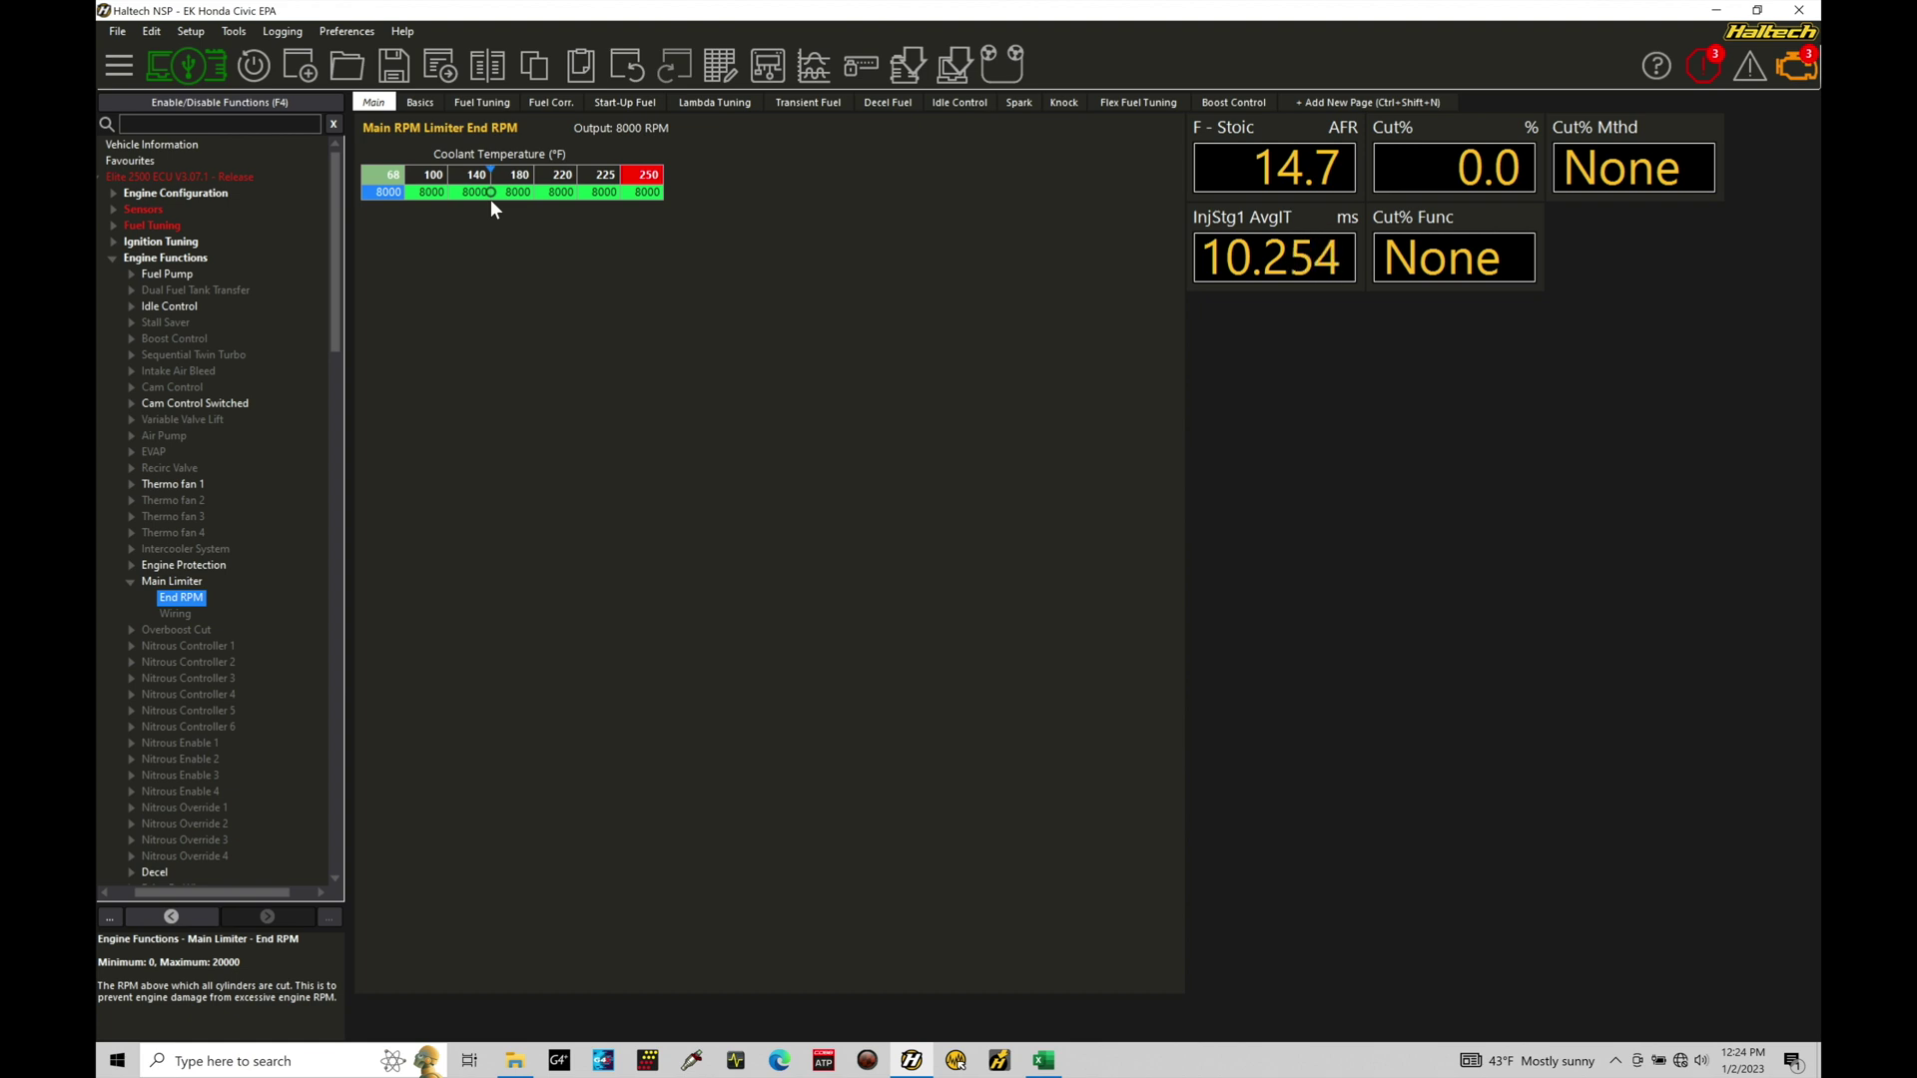
- Set the End RPM cells to 5000 at 68 °F and 6000 at 100 °F
{"action": "left_click", "coordinate": [390, 195]}
{"action": "type", "text": "5000"}
{"action": "left_click", "coordinate": [432, 194]}
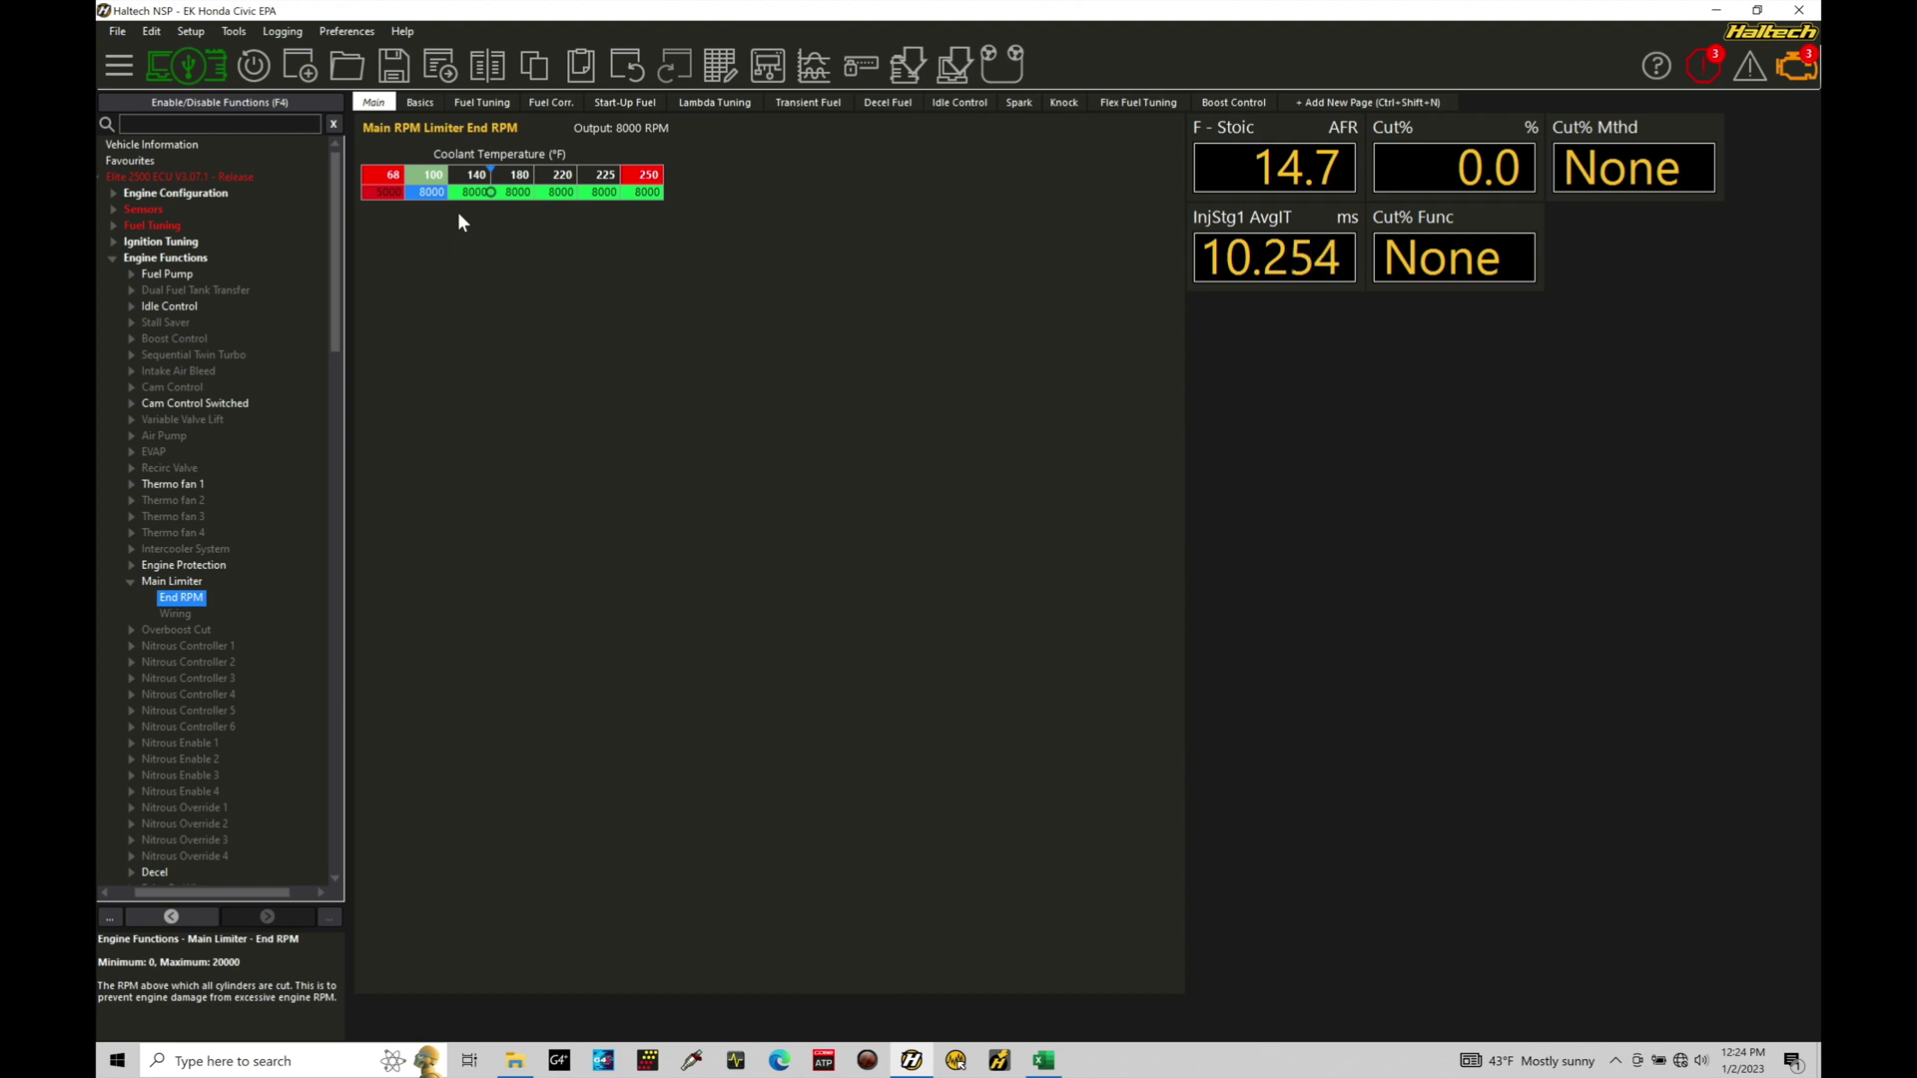
{"action": "type", "text": "6000"}
{"action": "left_click", "coordinate": [543, 193]}
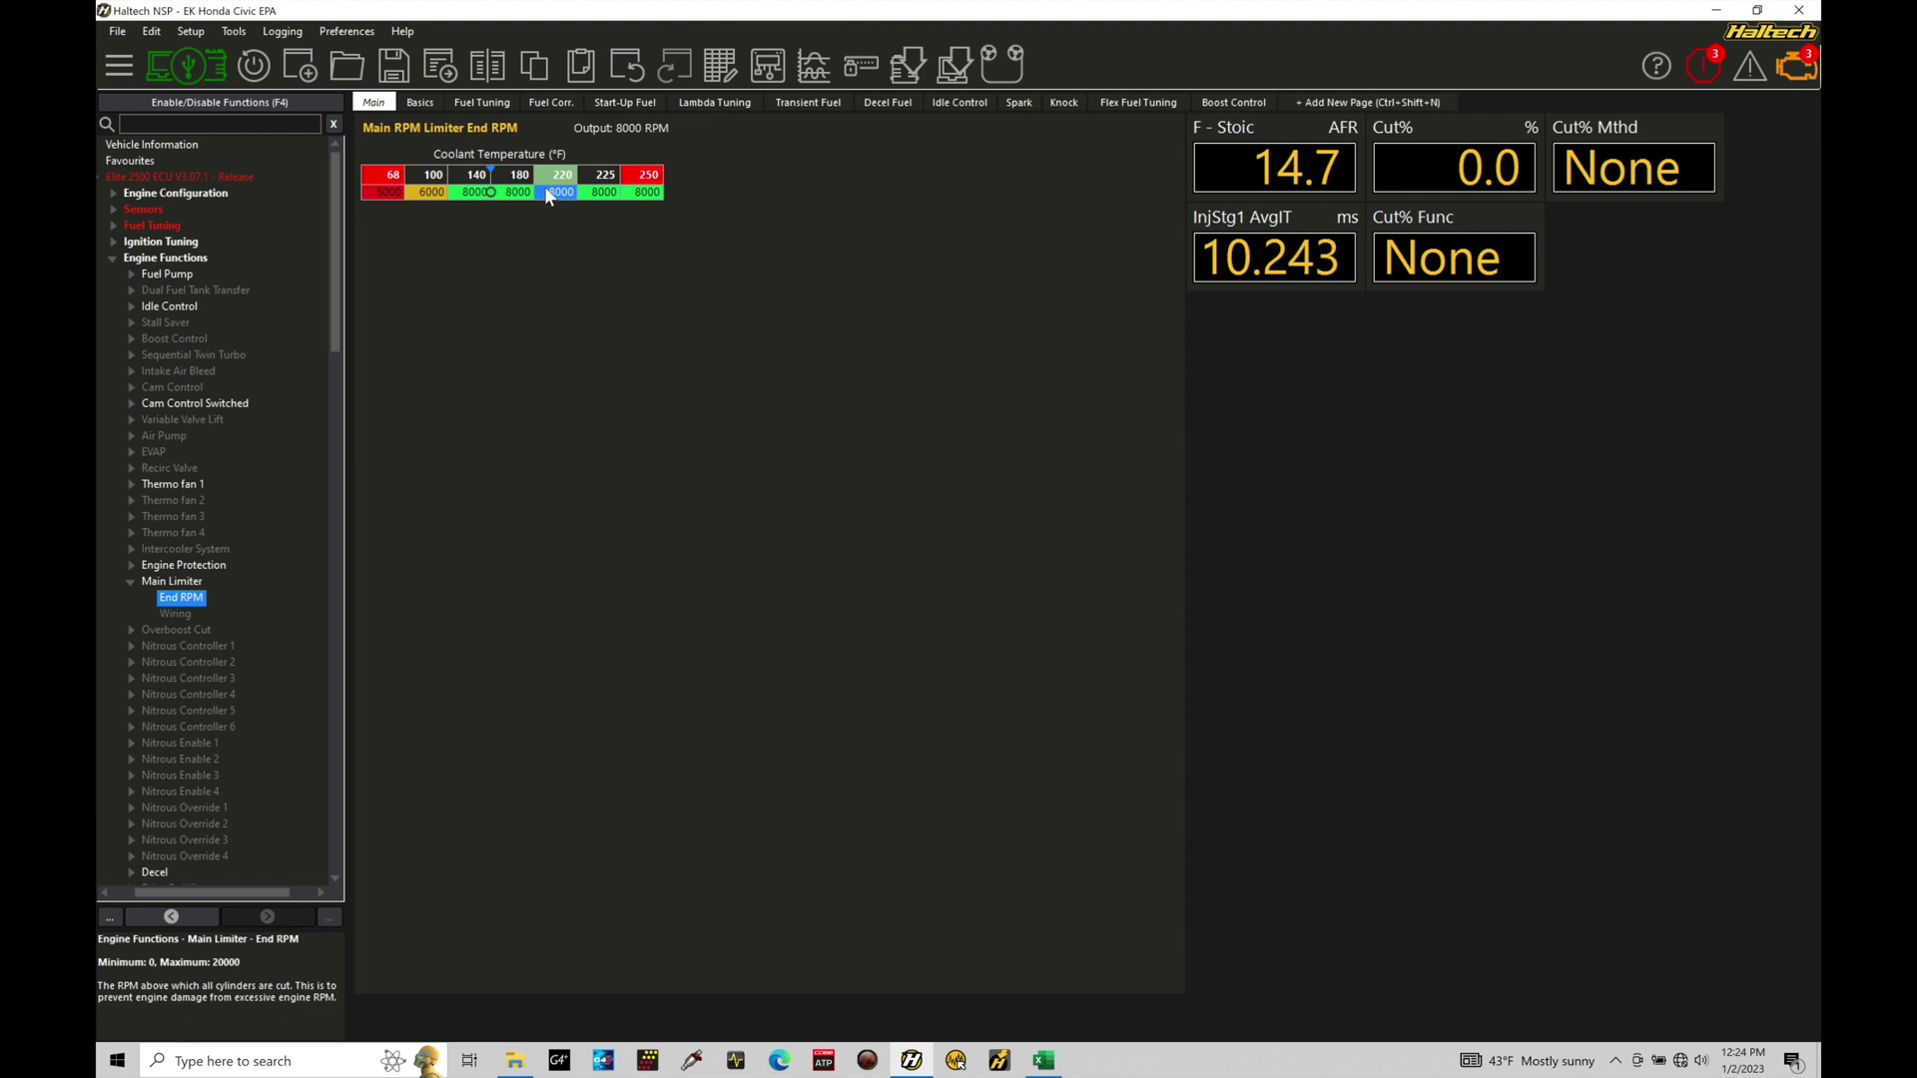
{"action": "left_click_drag", "start_coordinate": [480, 195], "coordinate": [549, 195]}
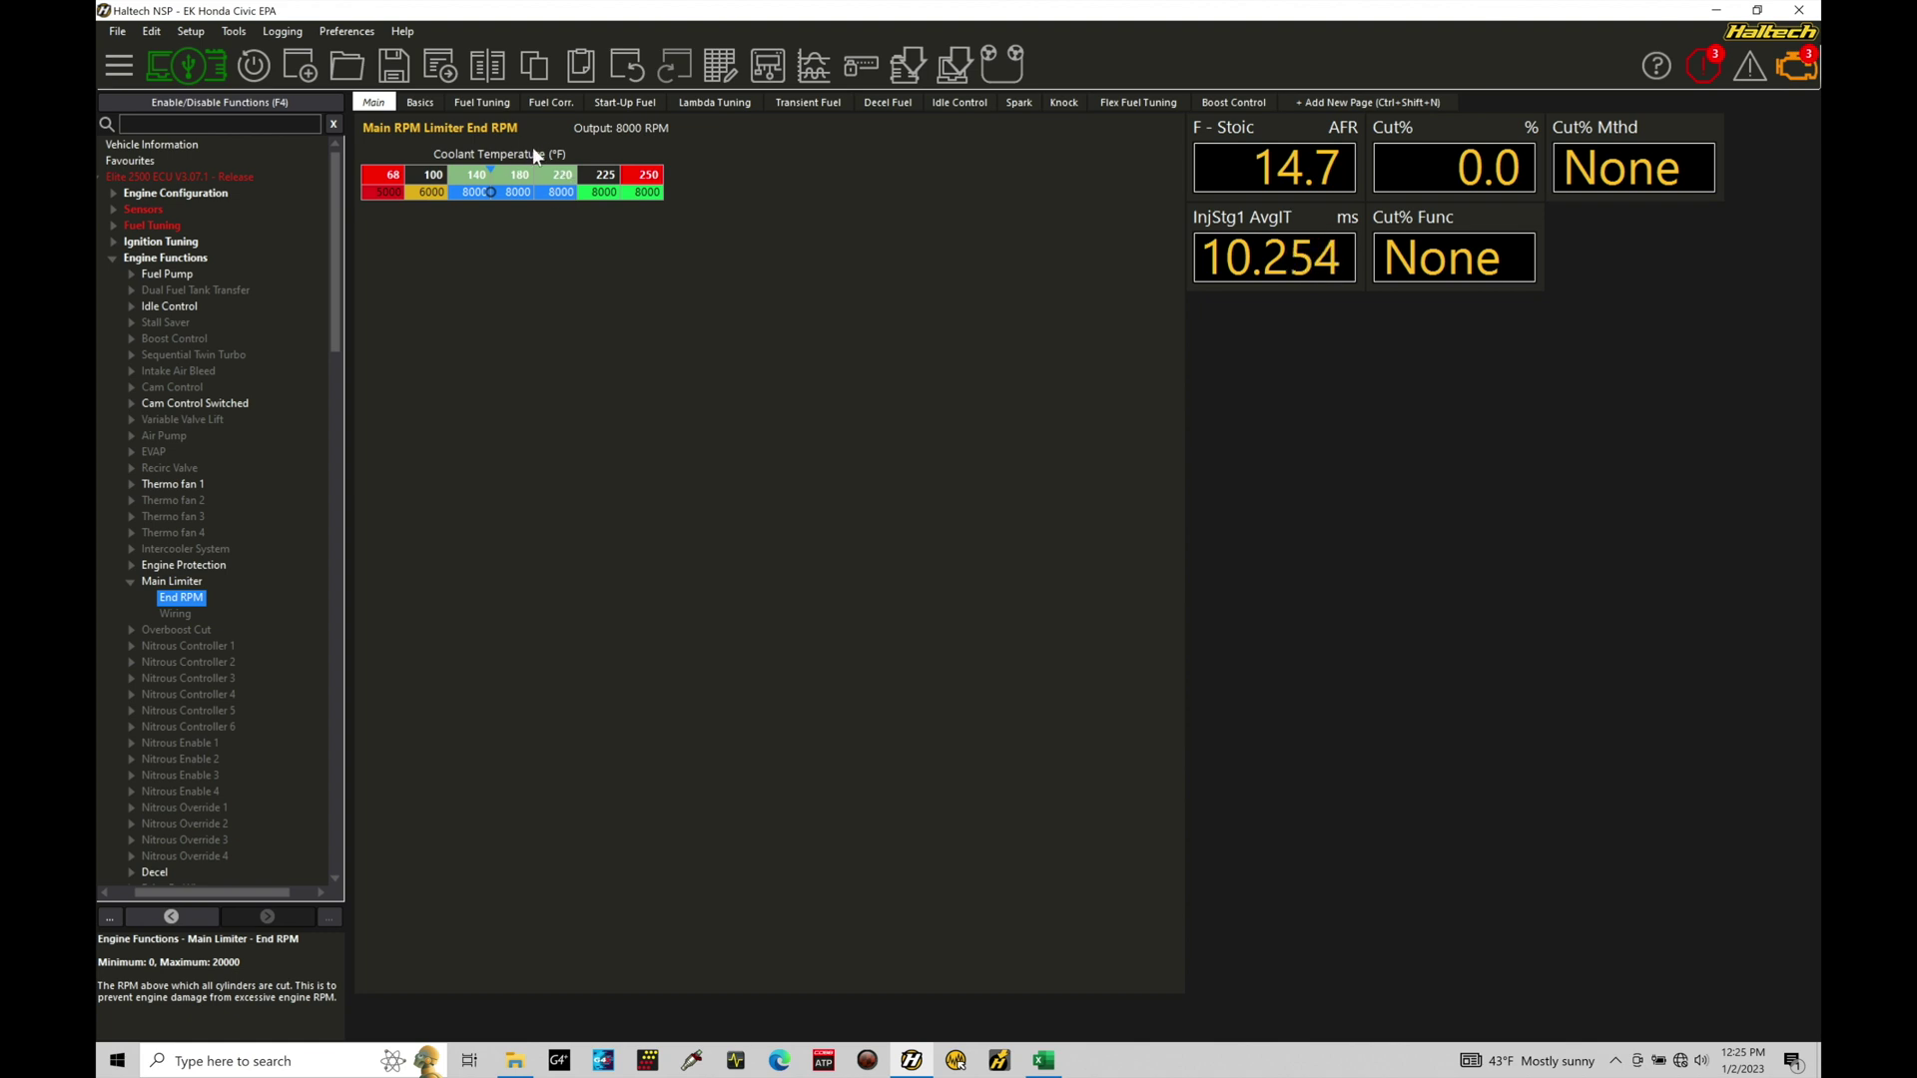
- Enter 3000 RPM in the 250 °F End RPM cell
{"action": "left_click", "coordinate": [646, 191]}
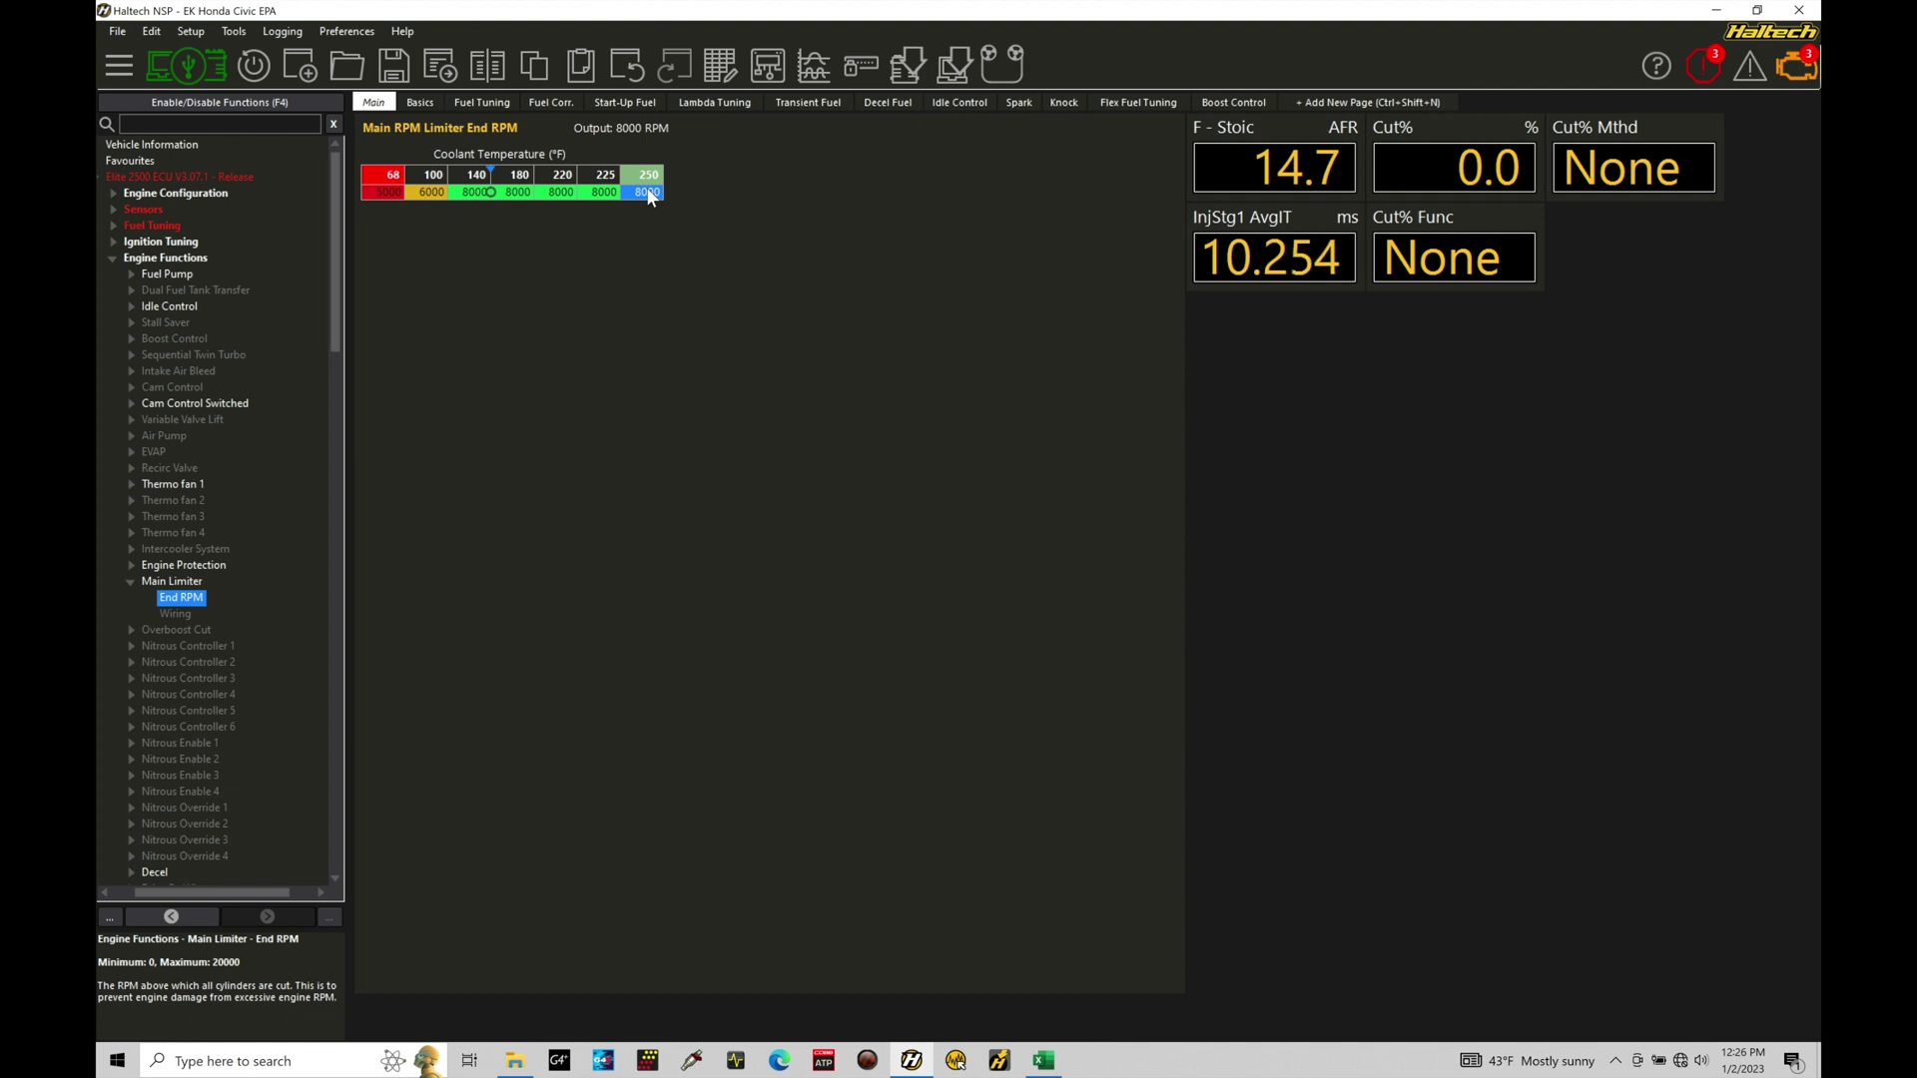
{"action": "type", "text": "3000"}
{"action": "key", "text": "Return"}
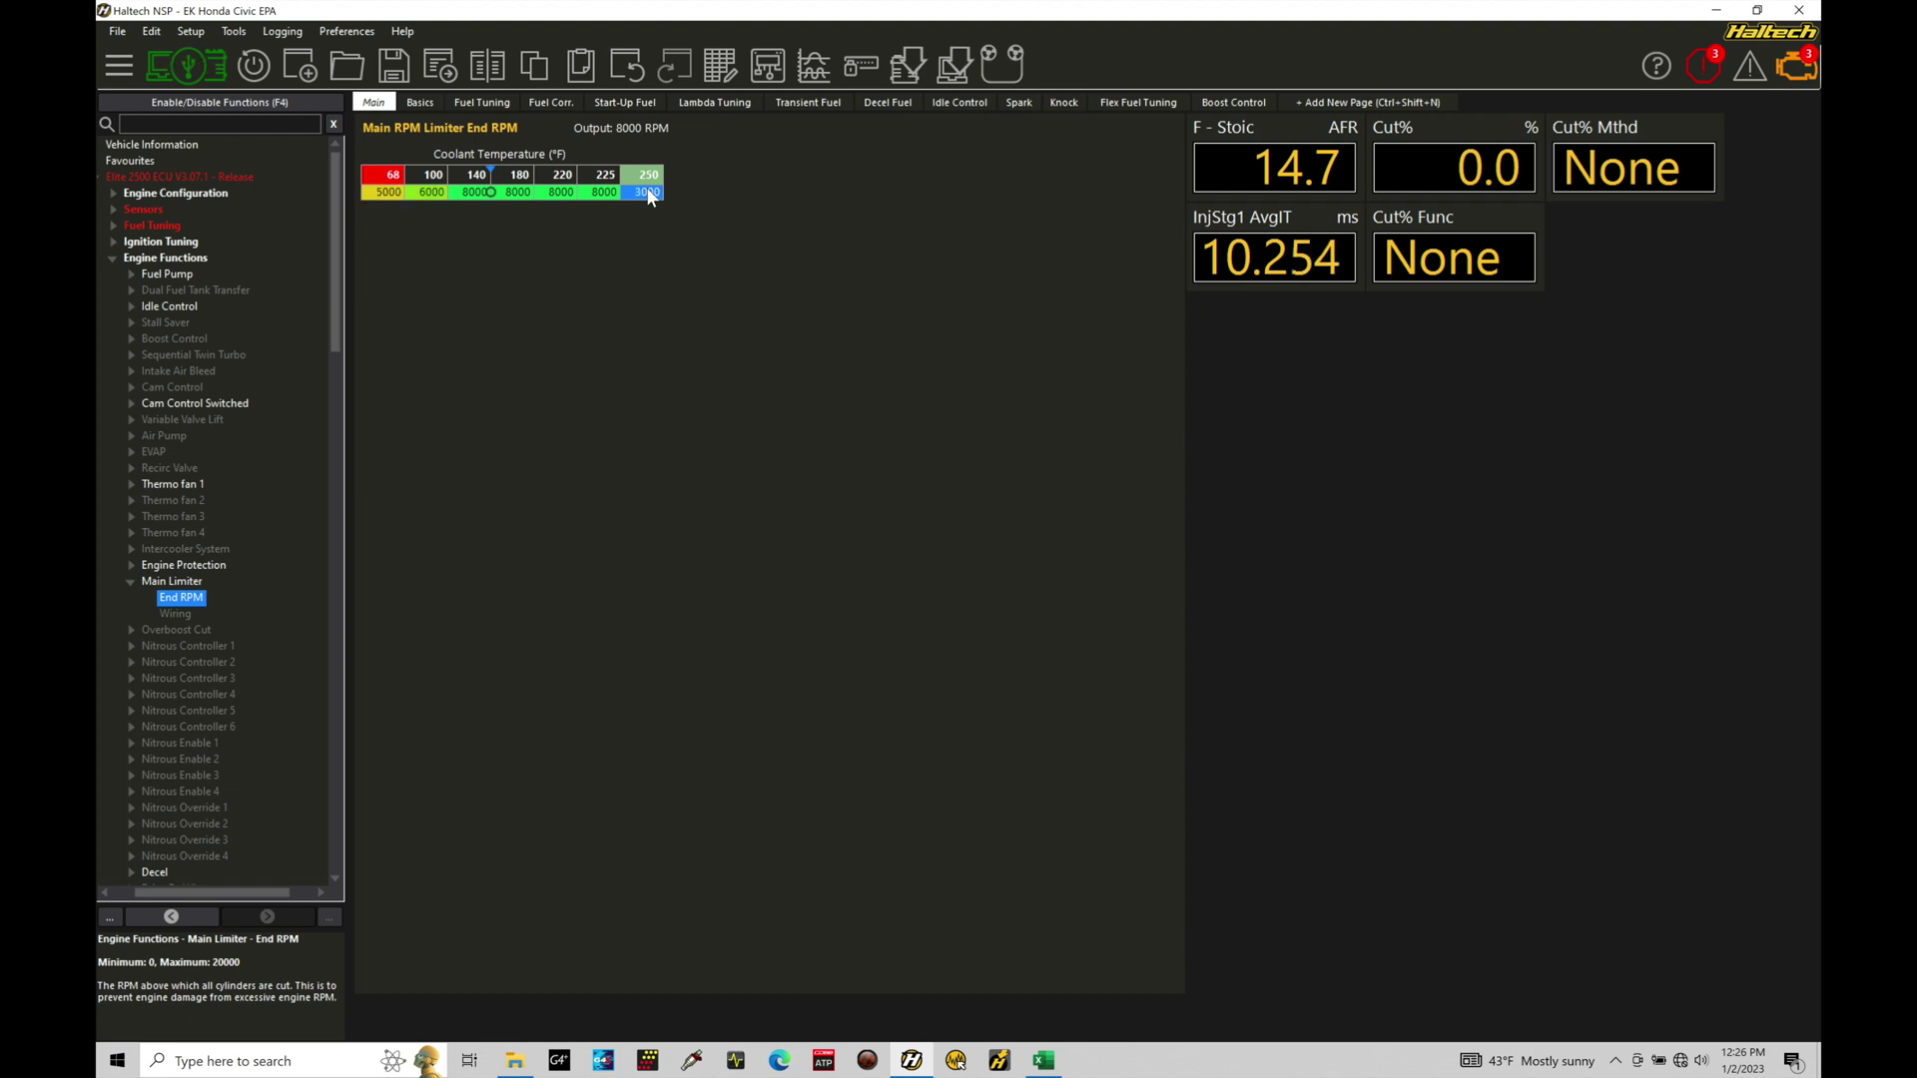